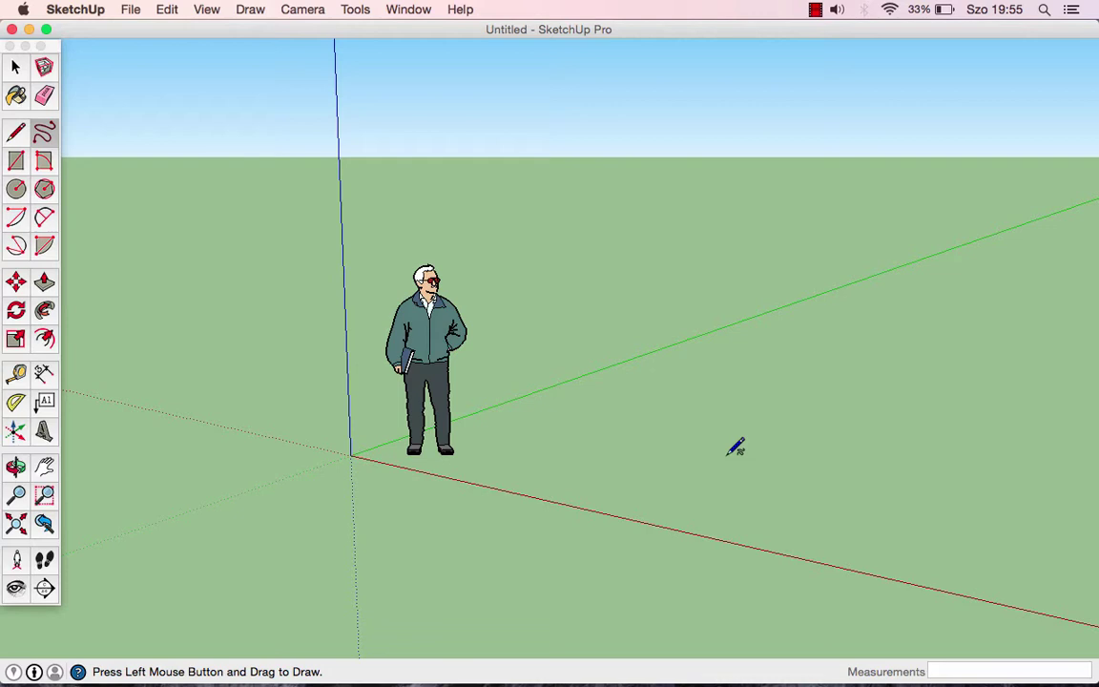
Step: Drag a selection window around the Steve scale figure beside the axes origin
key(space)
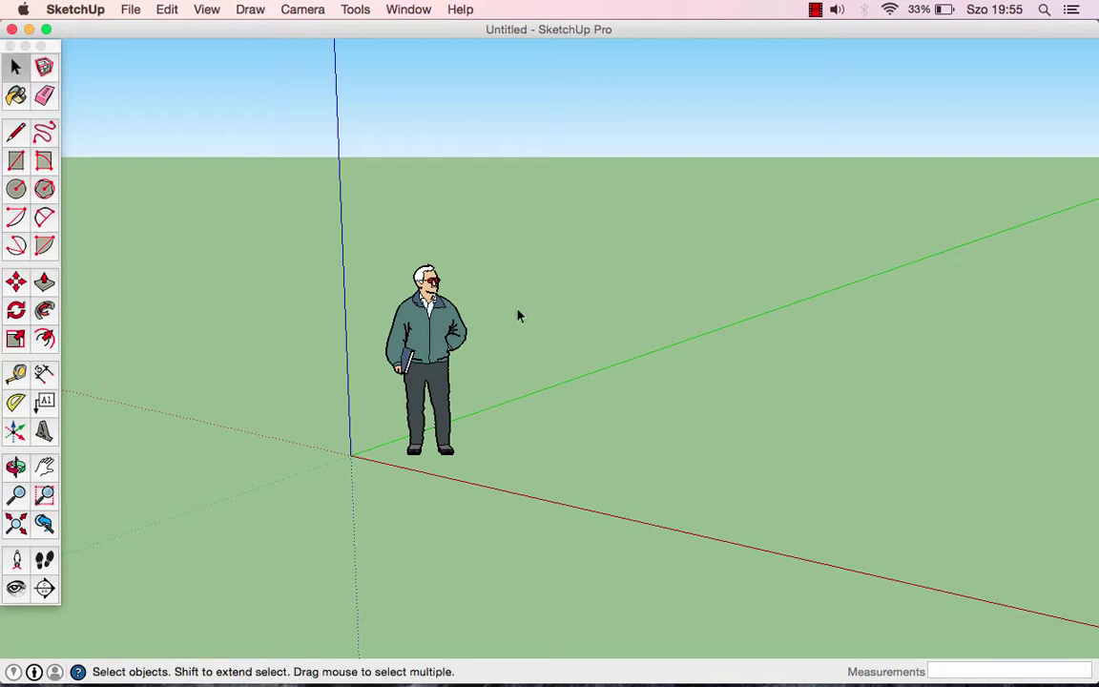
drag(329, 204, 524, 544)
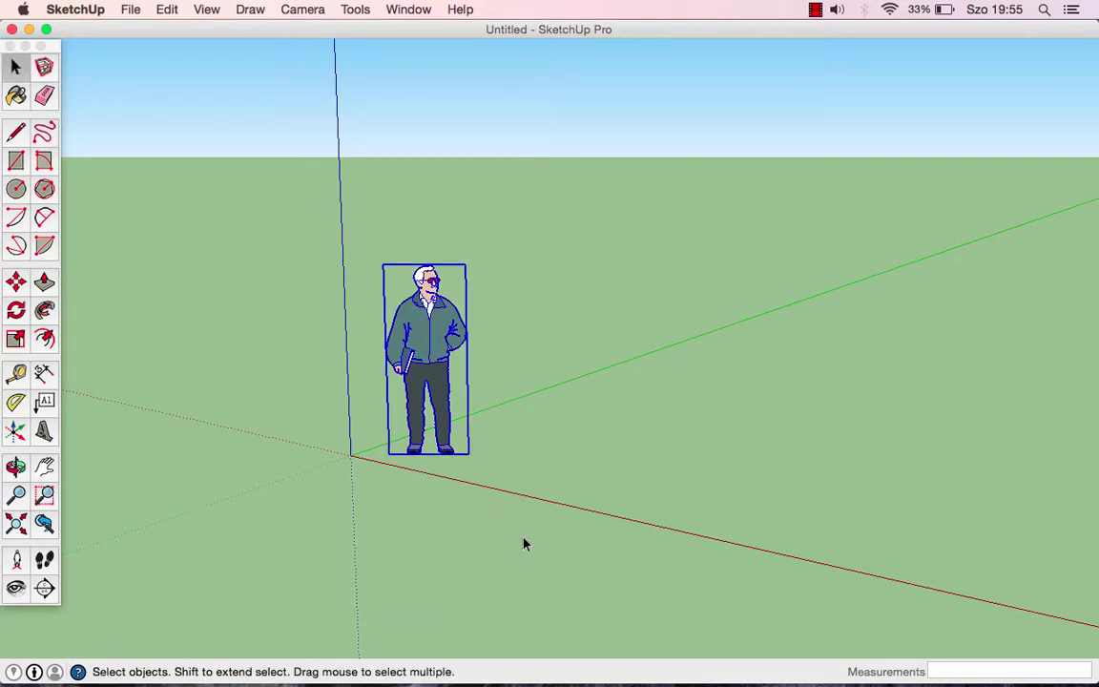
Step: Delete the scale figure and tilt the view toward the ground plane
key(Delete)
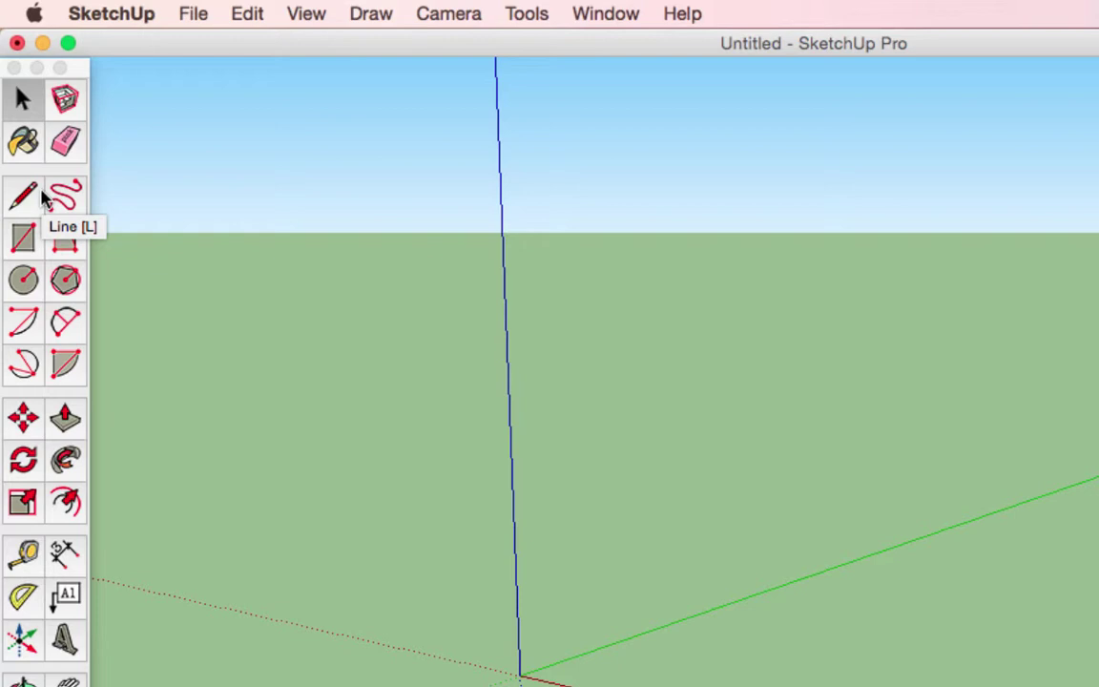
click(25, 196)
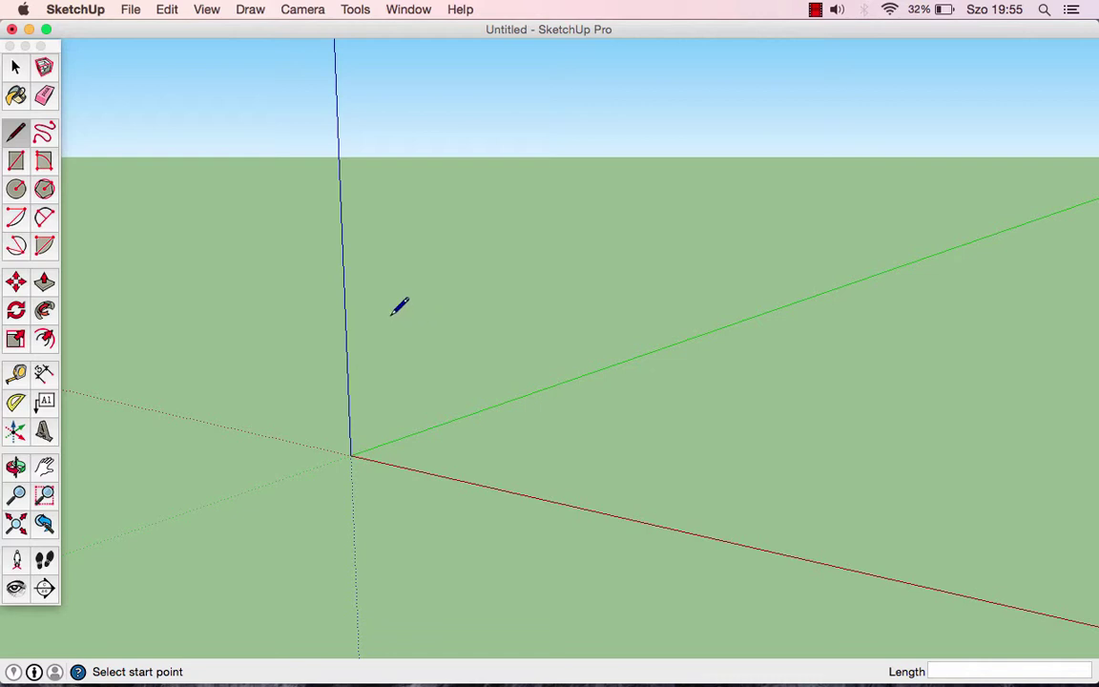
mouse_move(393, 297)
middle_down()
mouse_move(391, 332)
mouse_move(412, 306)
middle_up()
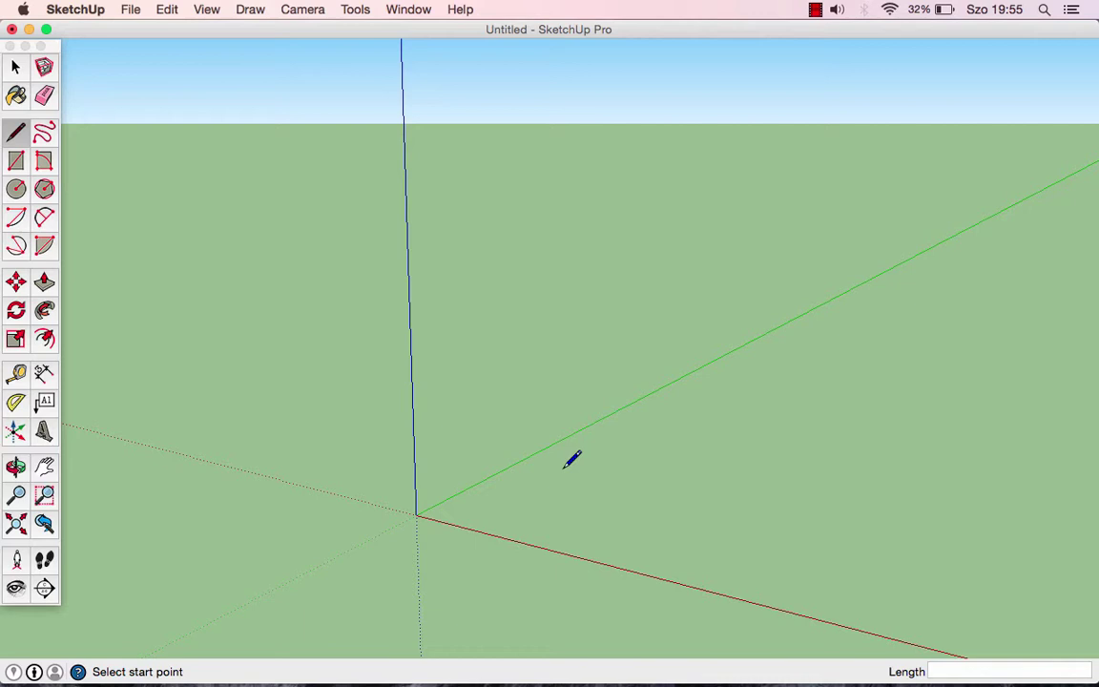
Step: Pan and orbit to reframe the view around the axes origin, ready to draw lines
key(h)
drag(596, 485, 431, 368)
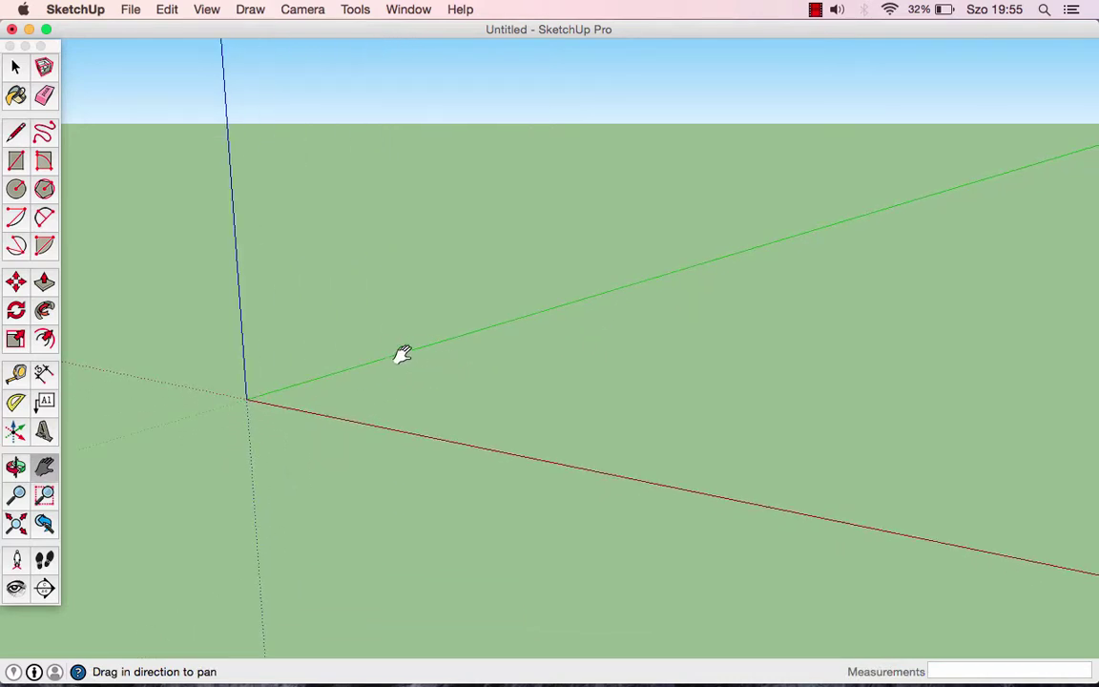
key(o)
mouse_move(381, 360)
mouse_down()
mouse_move(415, 391)
mouse_move(505, 421)
mouse_move(432, 398)
mouse_up()
key(h)
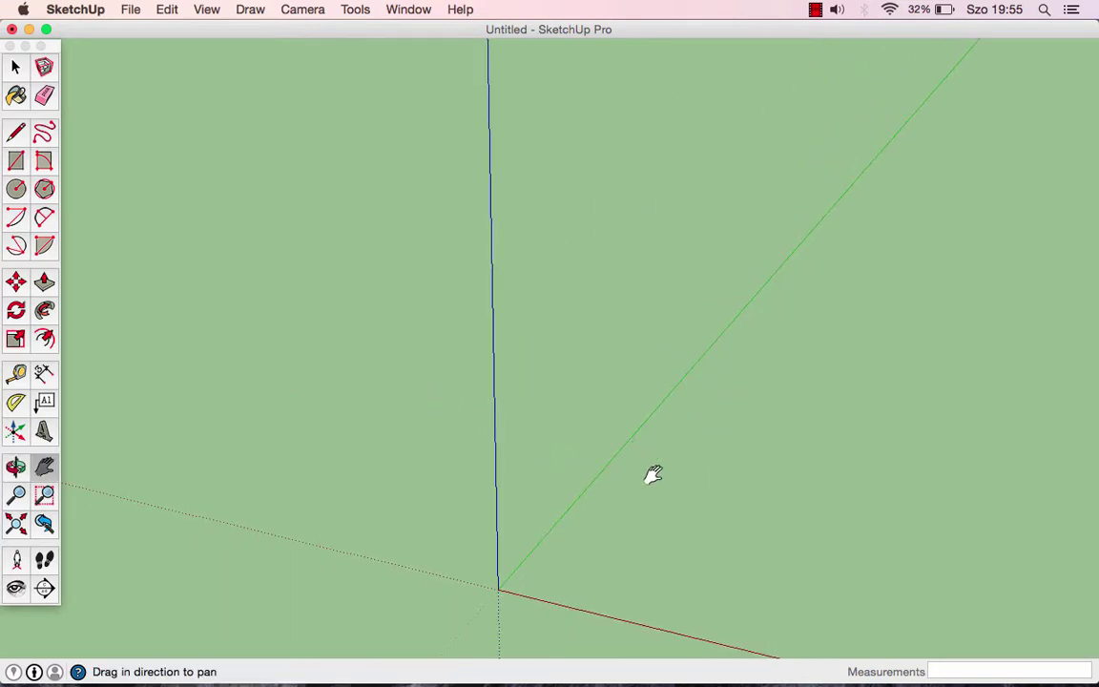
drag(653, 474, 429, 388)
mouse_move(429, 388)
middle_down()
mouse_move(469, 415)
mouse_move(527, 432)
middle_up()
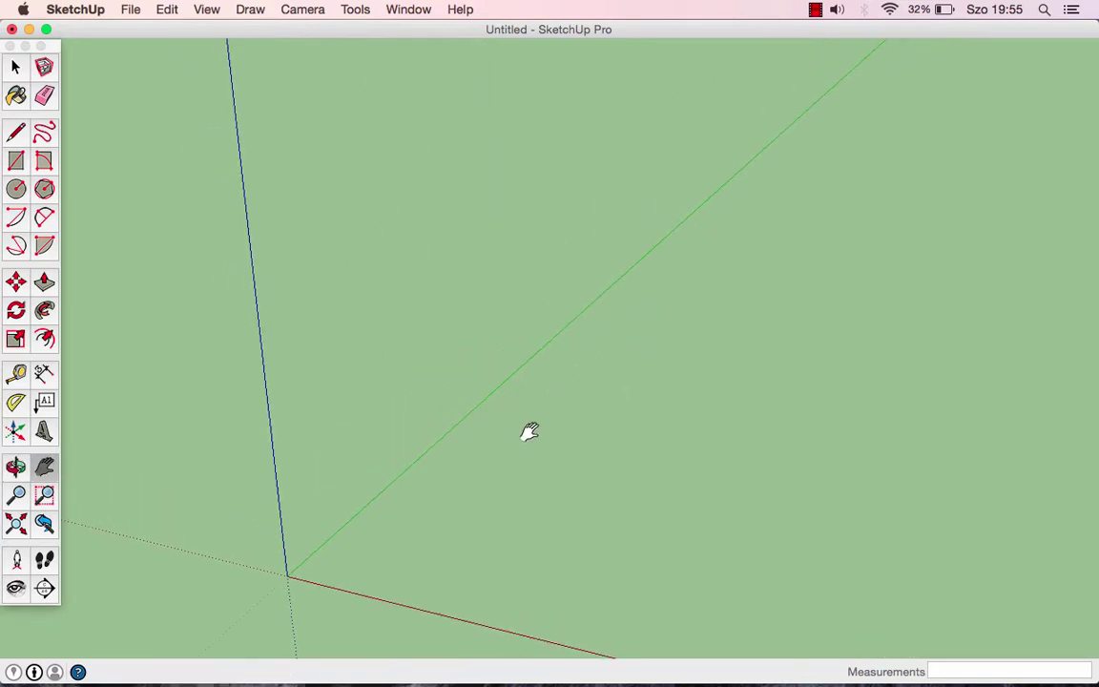
drag(527, 432, 549, 363)
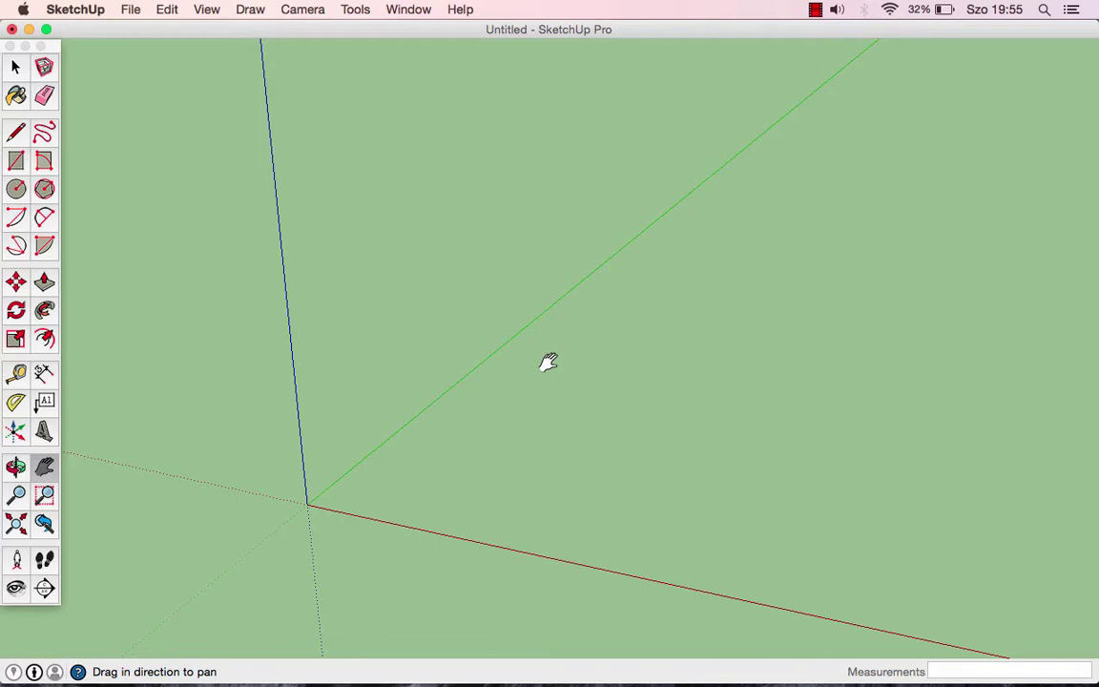
key(l)
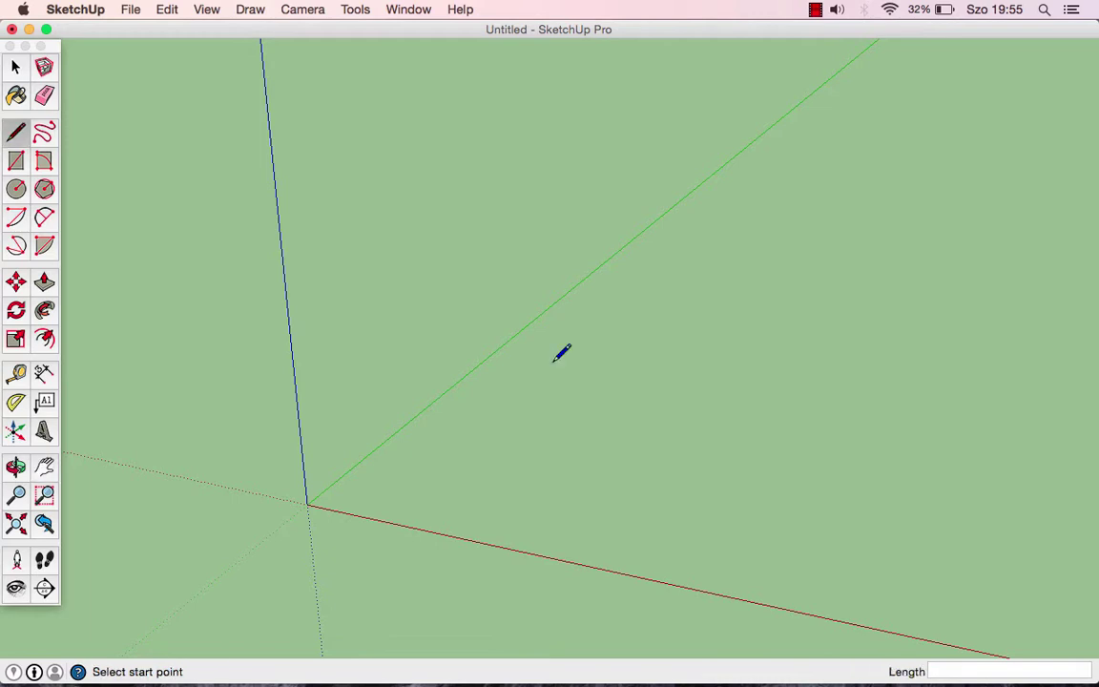
Step: Draw a closed four-edge outline on the ground, forming a roughly 5.02 m by 1.79 m face
click(481, 438)
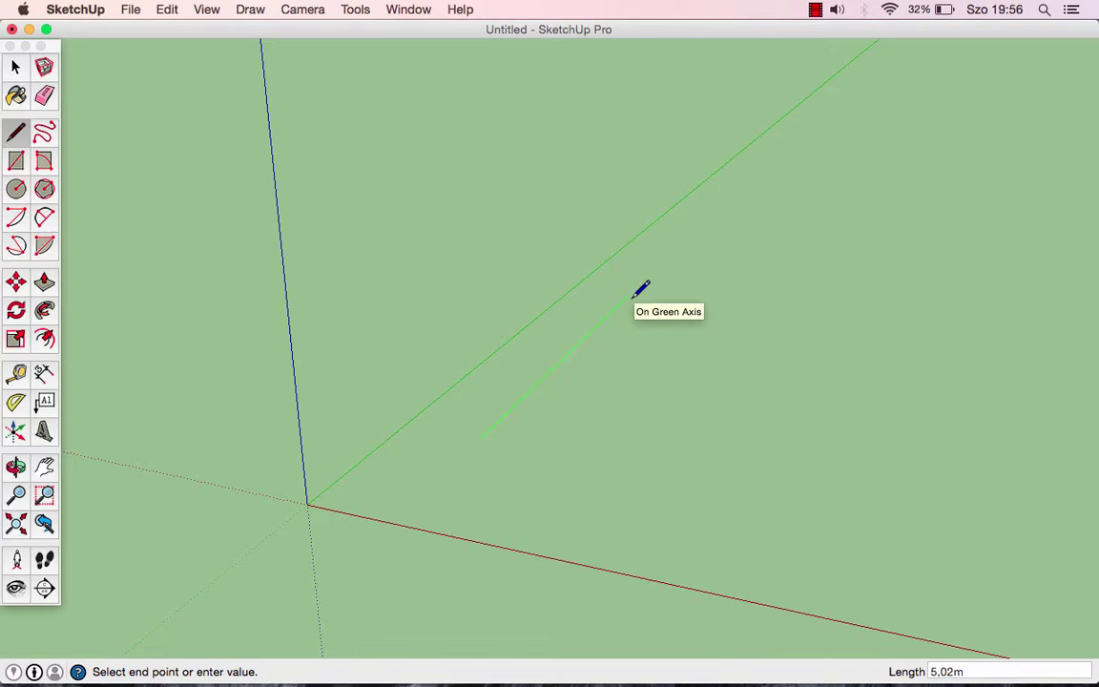
click(630, 295)
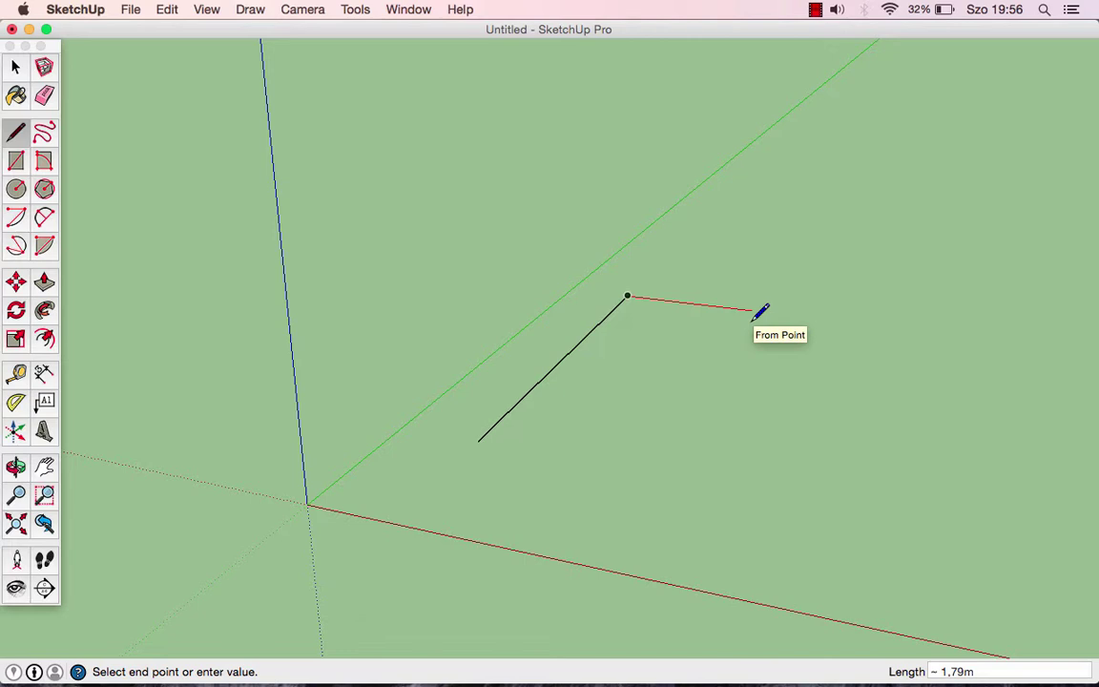
click(752, 310)
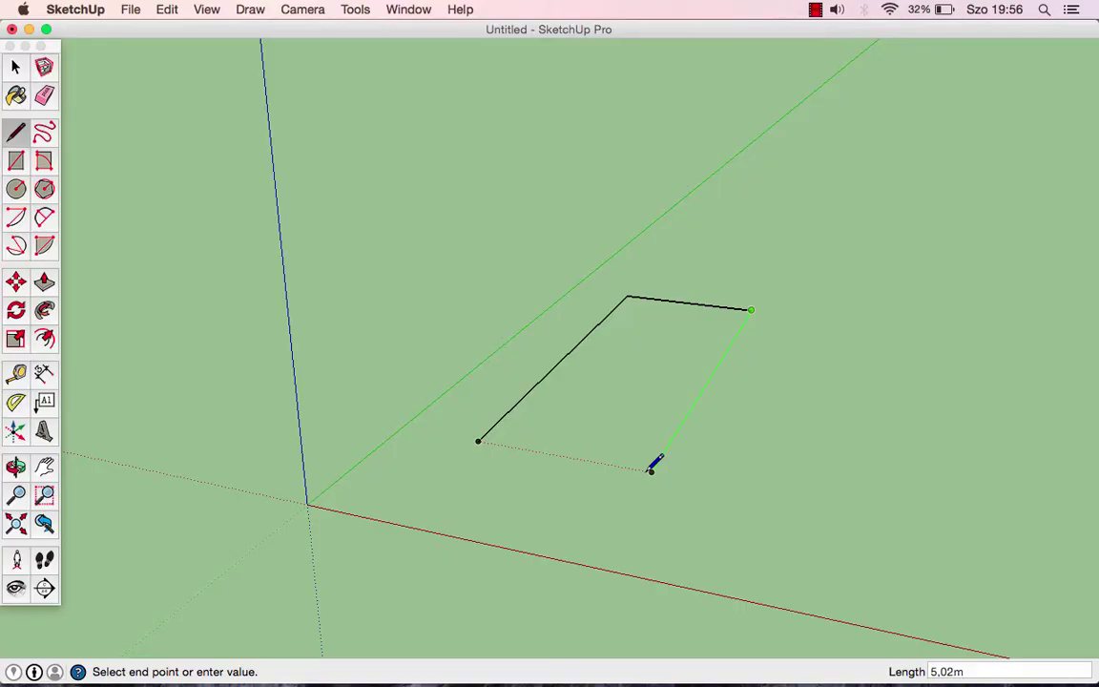
click(651, 469)
click(479, 440)
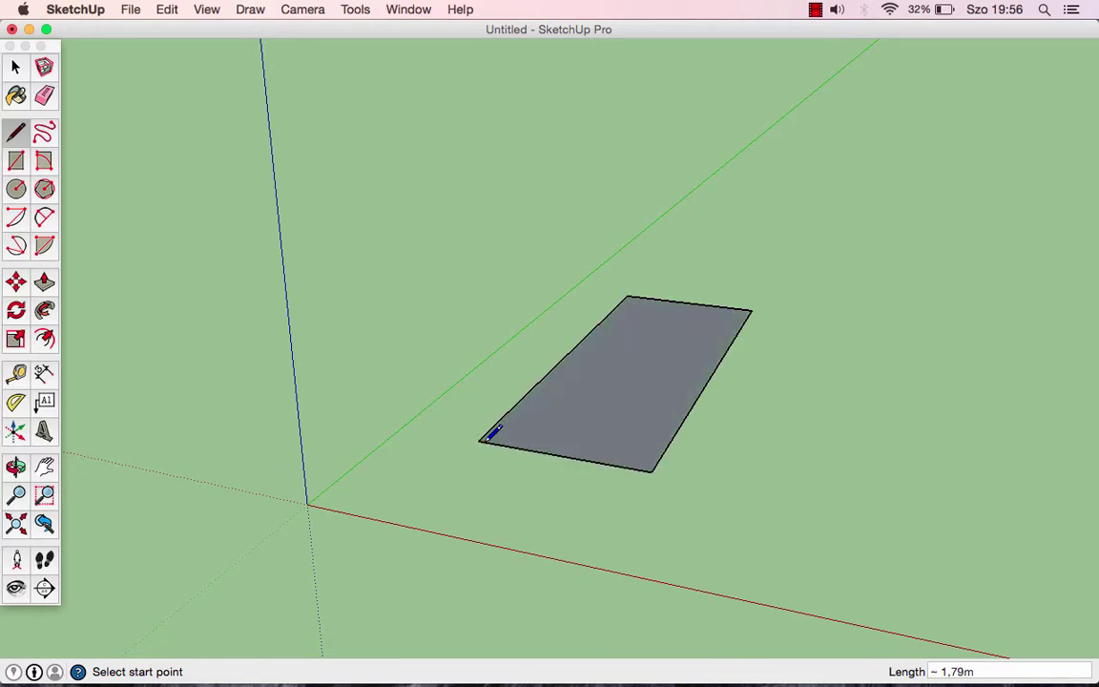
Step: Orbit and zoom in on the new rectangle, then switch to the Select tool
middle_drag(655, 396, 517, 385)
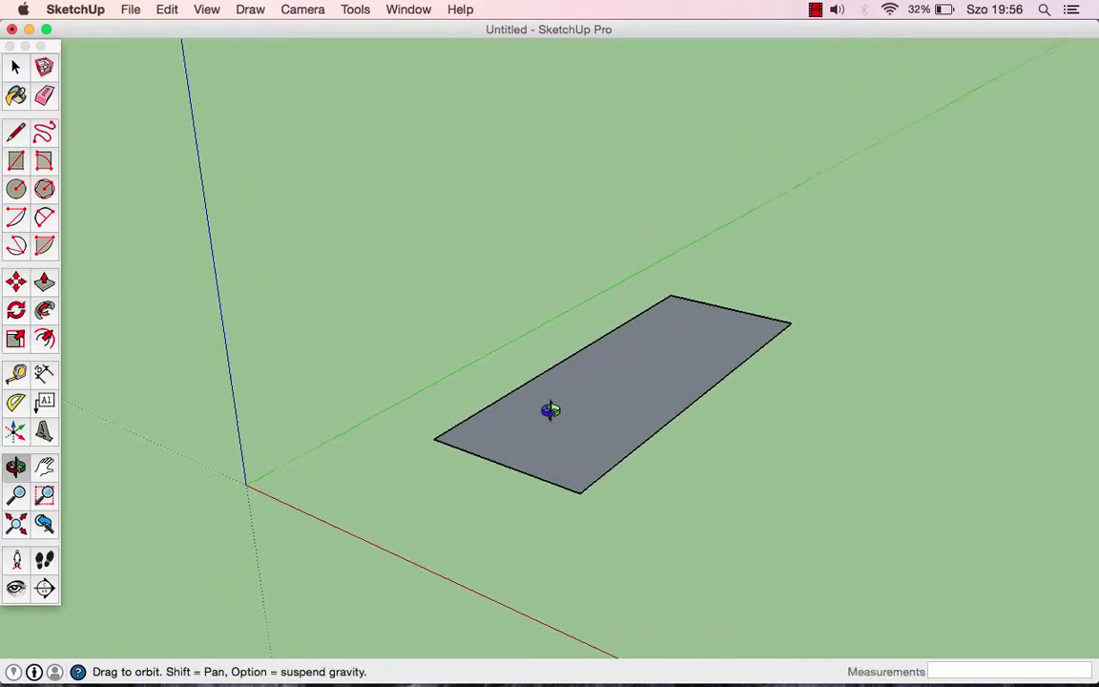
middle_drag(630, 348, 596, 461)
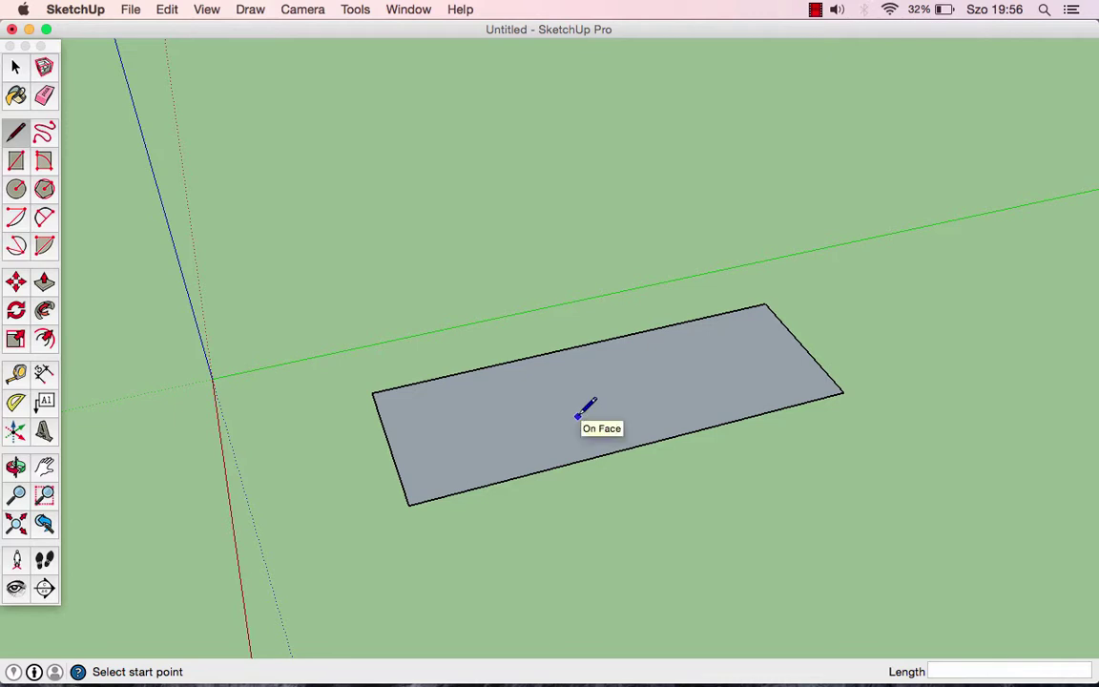
middle_drag(544, 403, 646, 373)
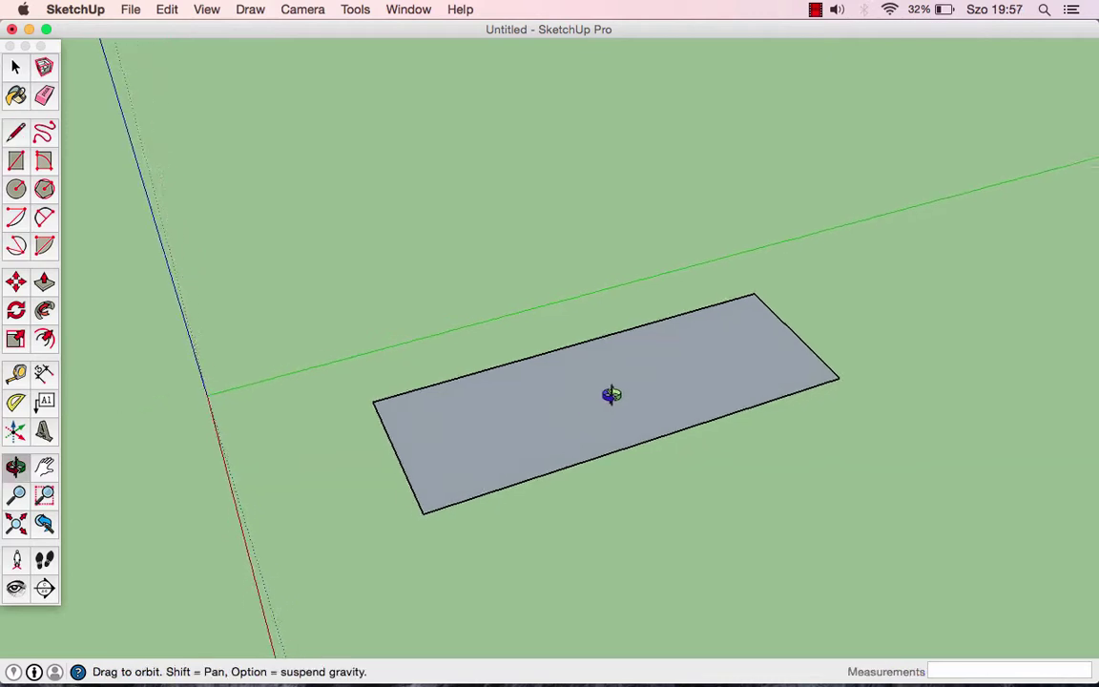
scroll(655, 368, up, 2)
scroll(655, 368, up, 1)
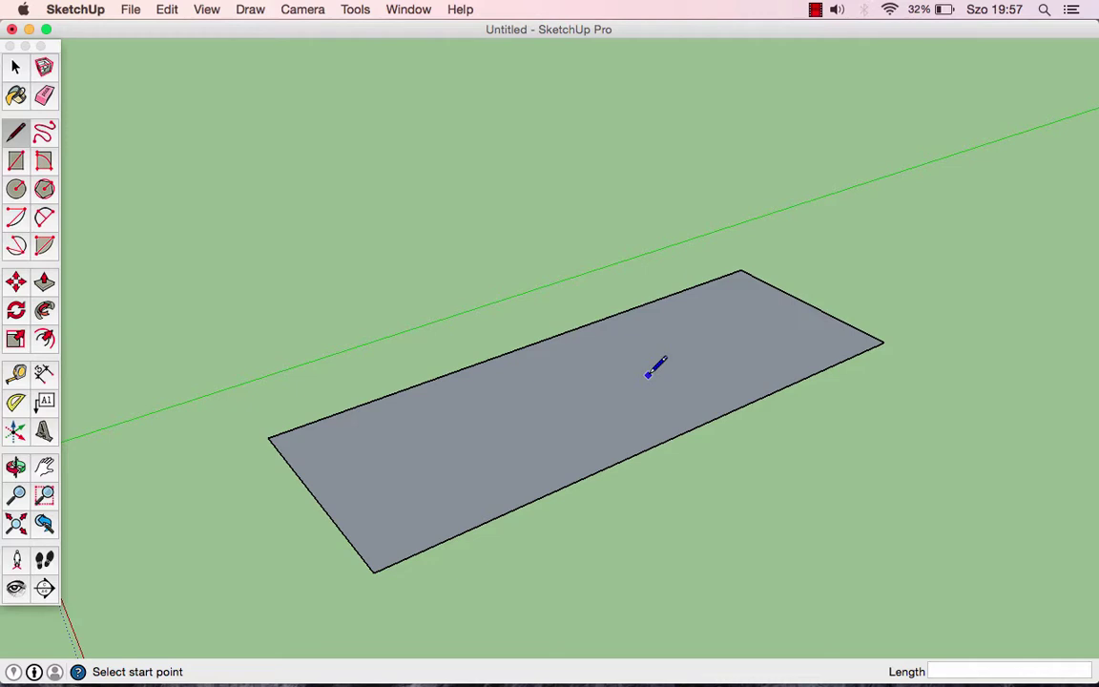
key(space)
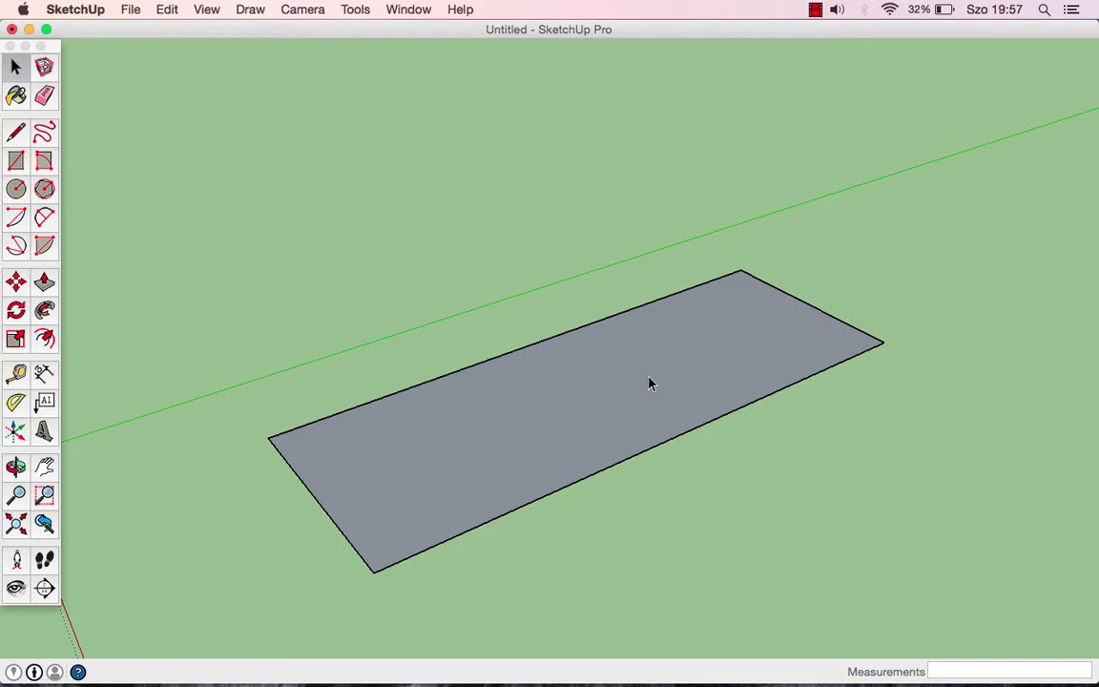
Step: Show Entity Info for the face, check the 5.02 m long edge on Layer0, then close the panel
click(571, 402)
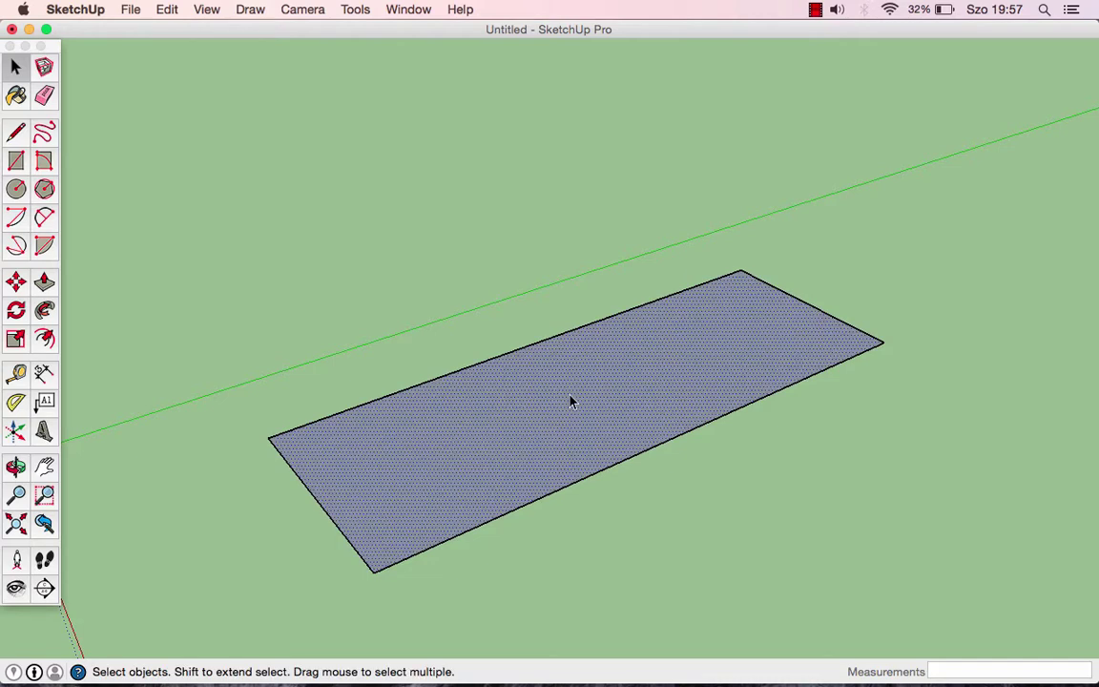
right_click(570, 402)
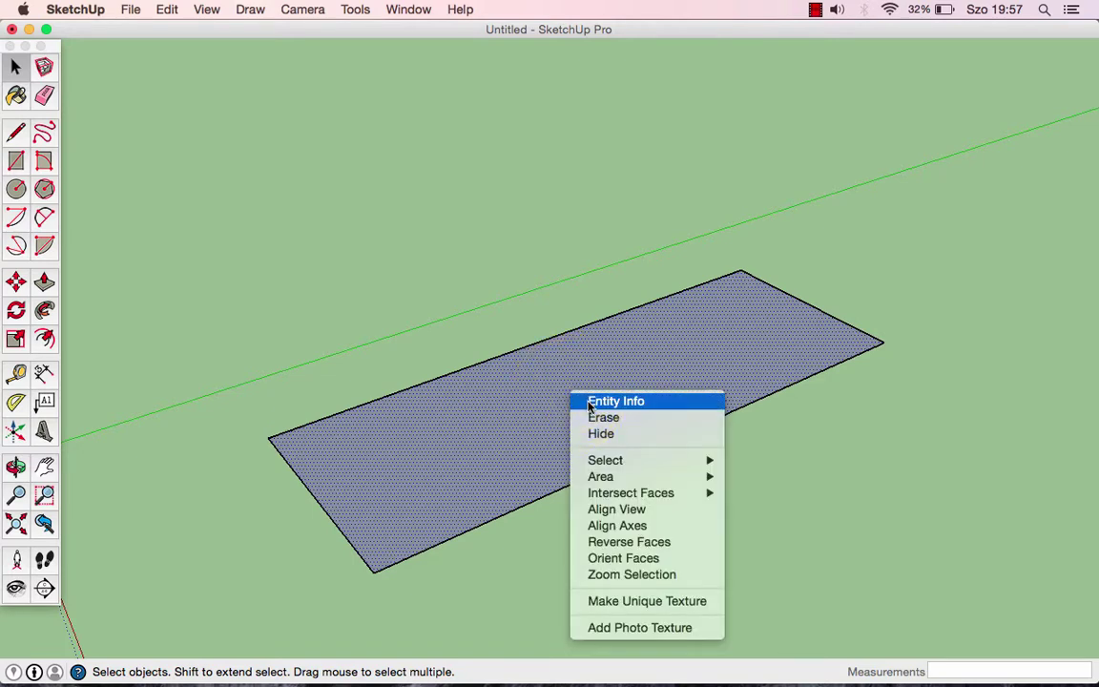
click(601, 401)
drag(746, 81, 718, 78)
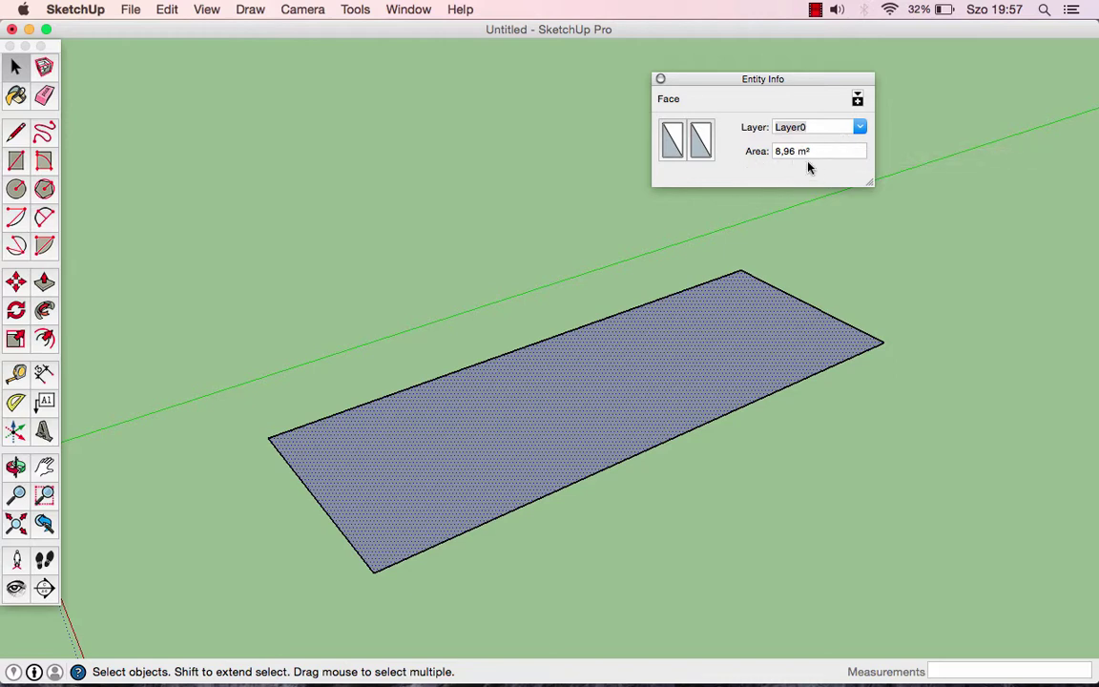
click(666, 302)
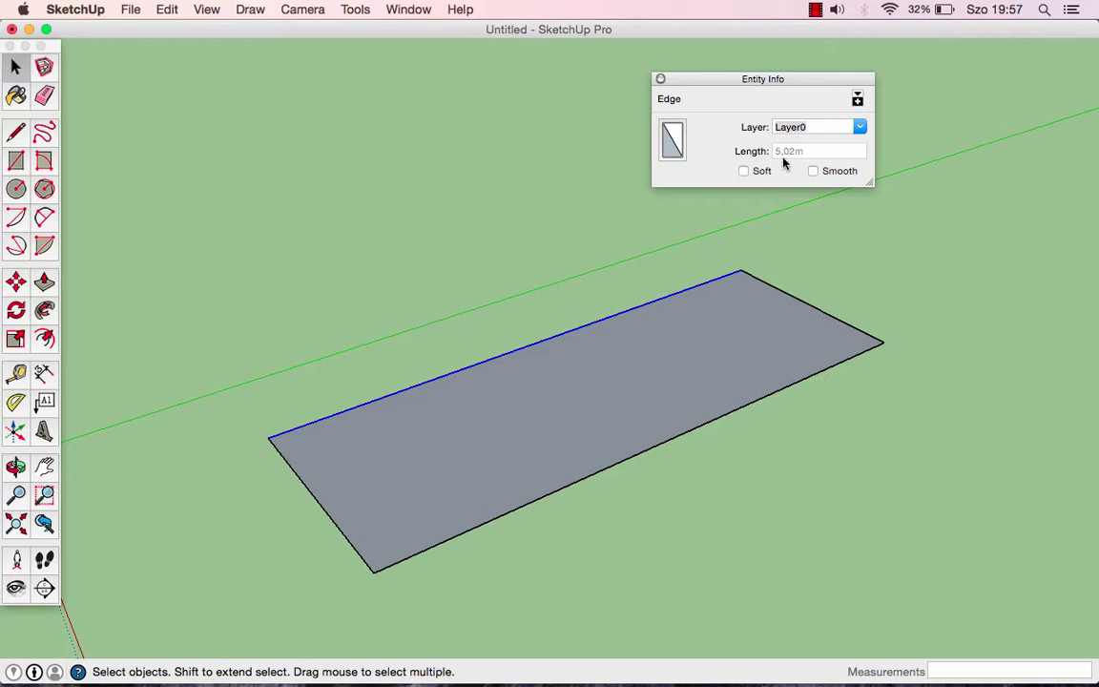
click(660, 78)
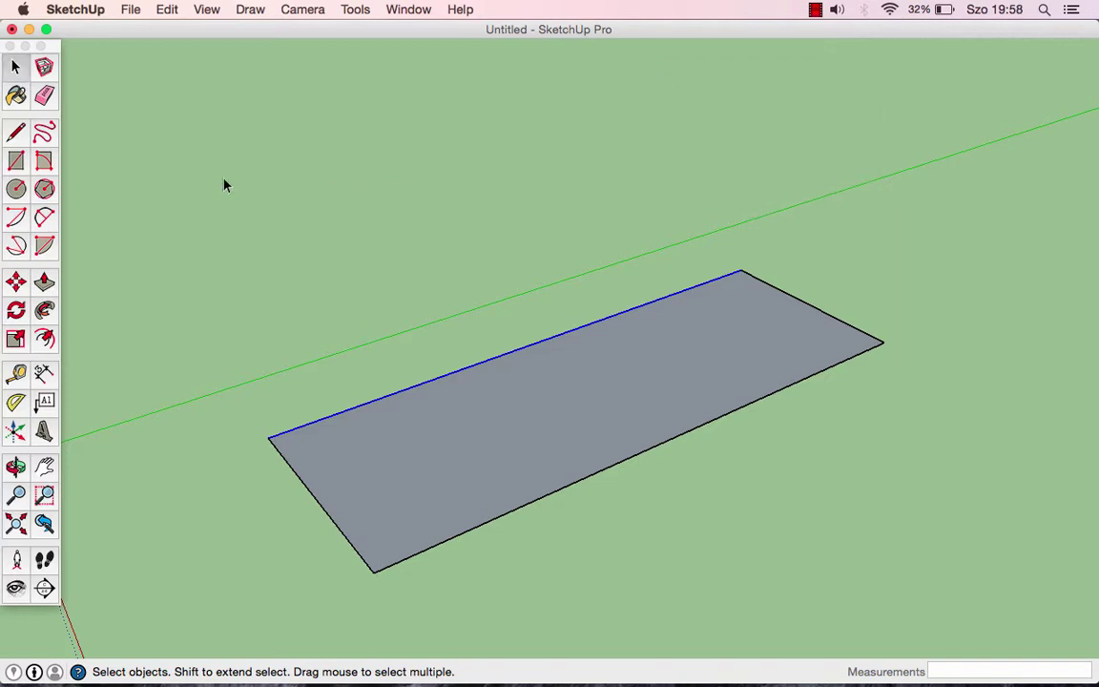
Step: Pick the Line tool and zoom in toward the midpoint of the rectangle's back edge
click(15, 131)
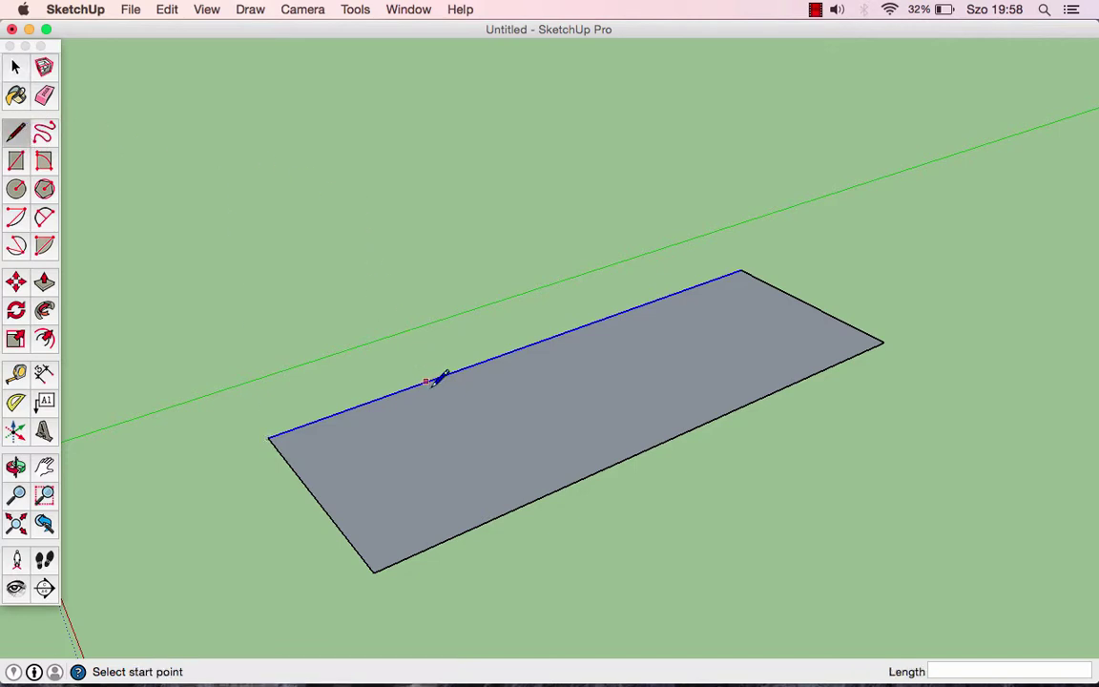
middle_drag(451, 420, 489, 417)
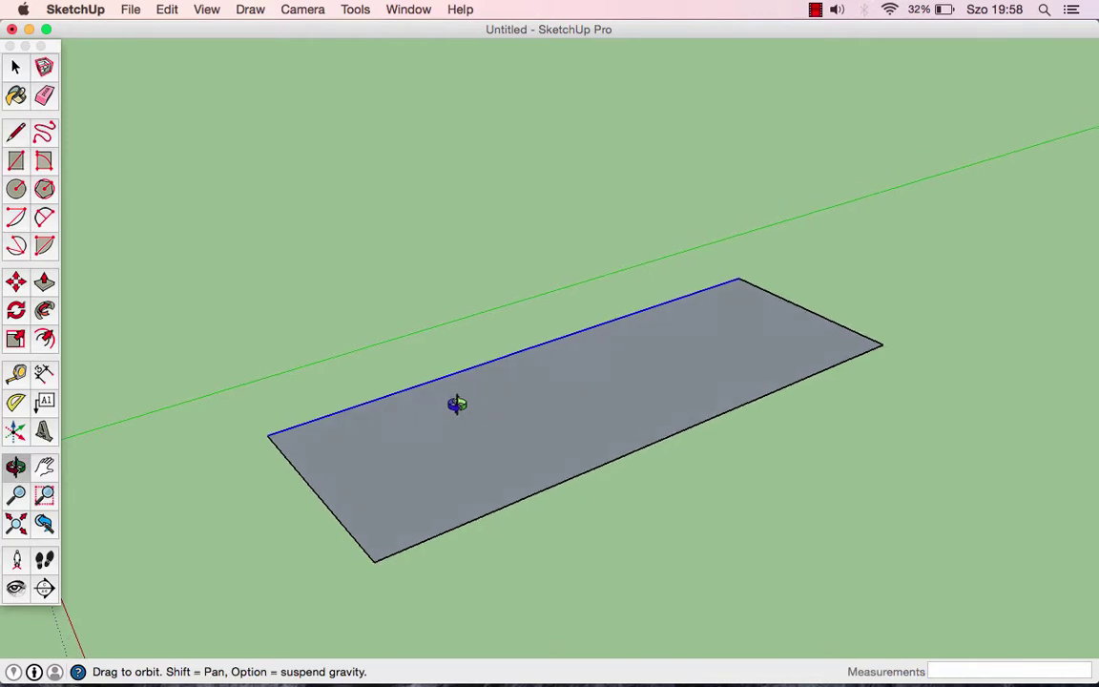
scroll(490, 417, up, 2)
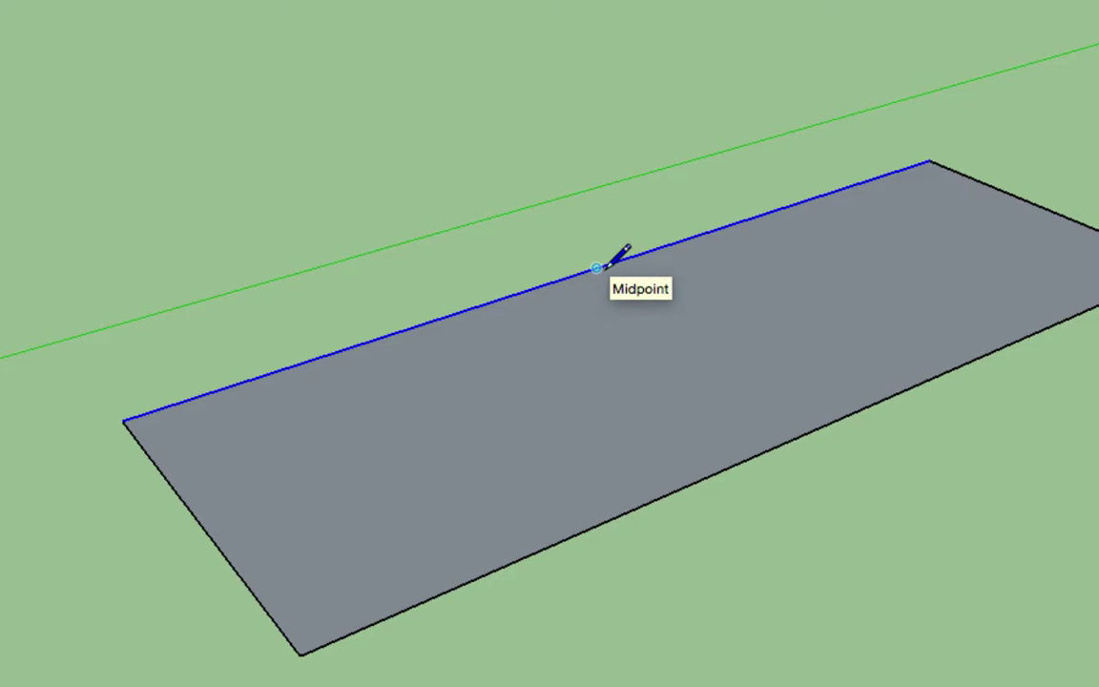
click(597, 268)
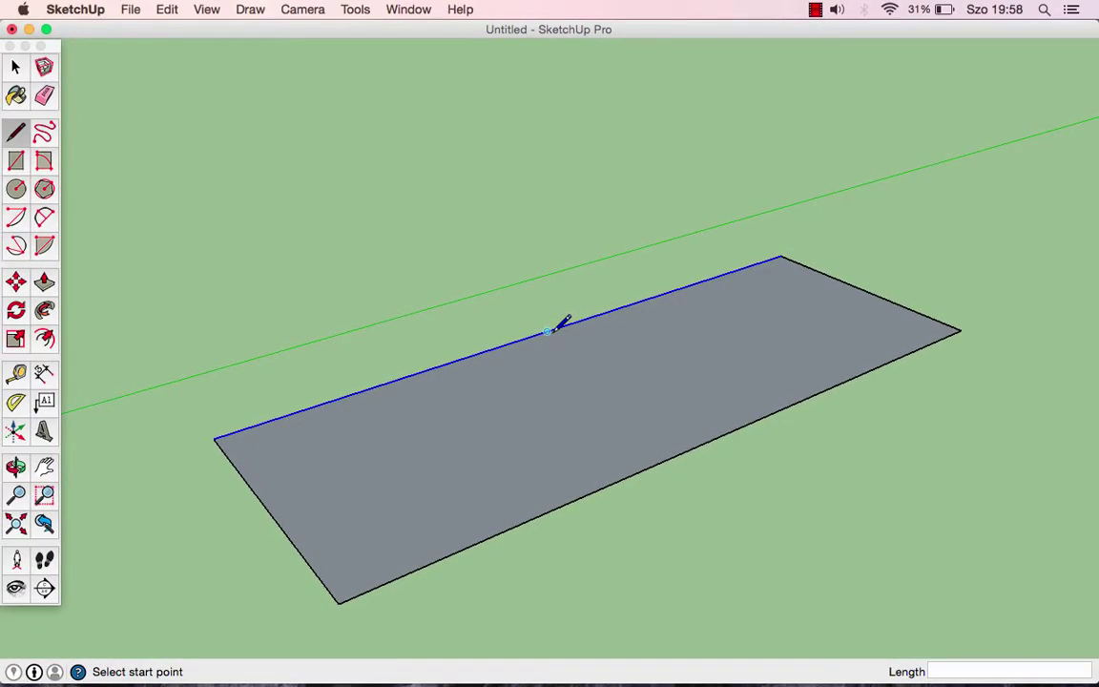
Step: Draw crosswise and lengthwise midpoint-to-midpoint lines, splitting the rectangle into four quarter faces
click(546, 332)
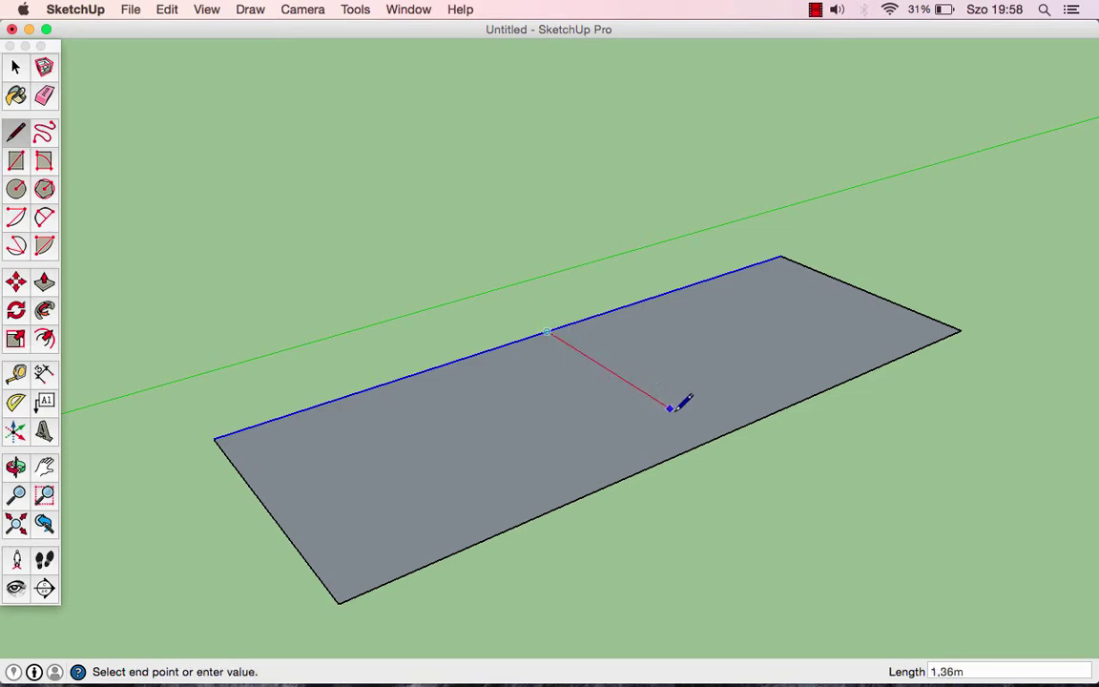
click(707, 430)
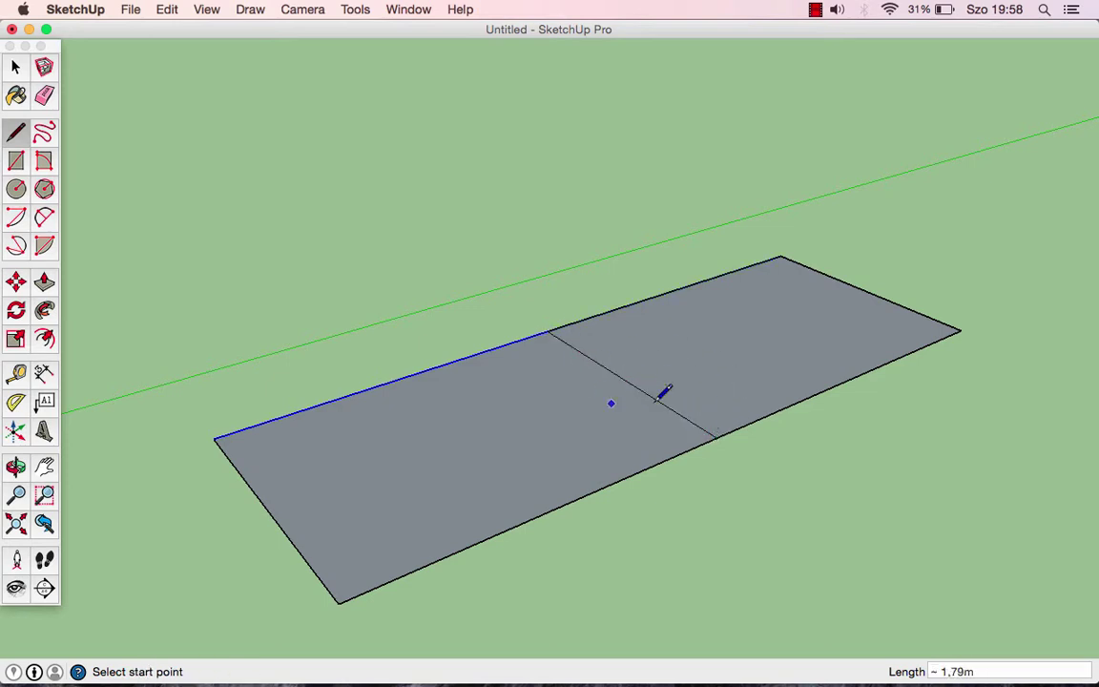
click(862, 289)
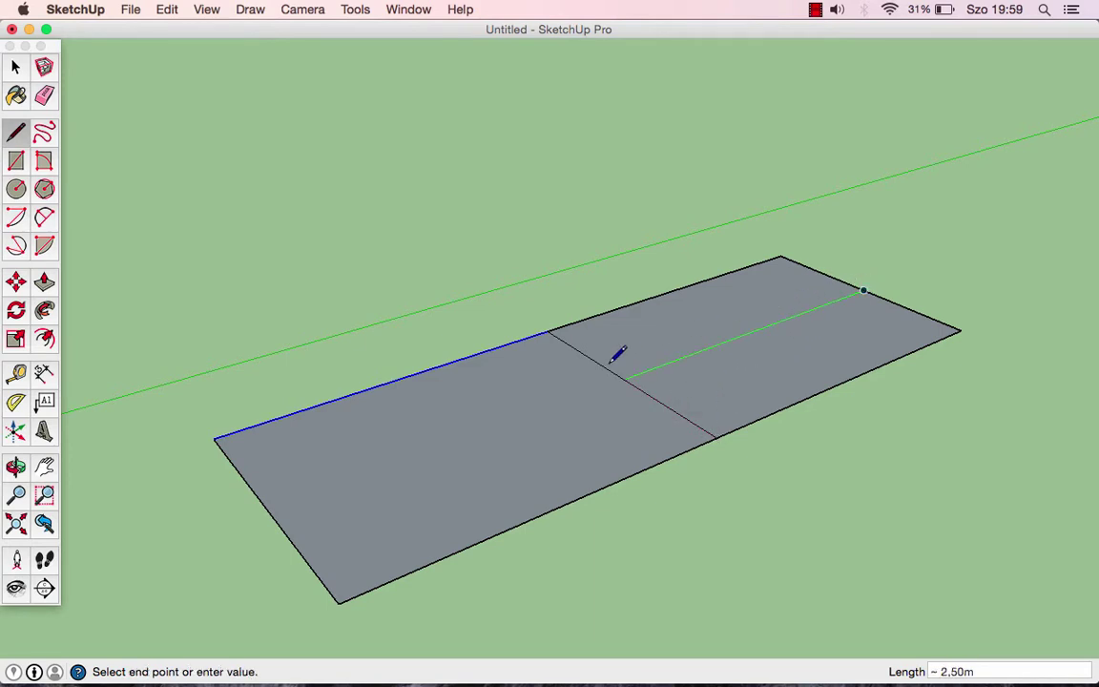
click(270, 510)
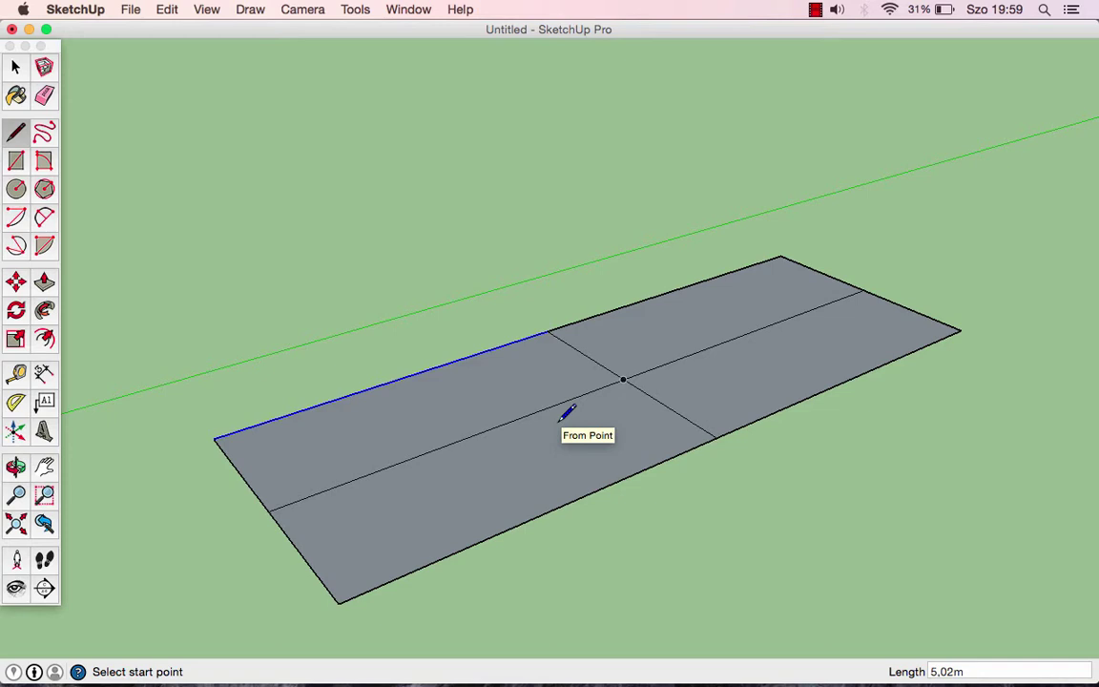
key(space)
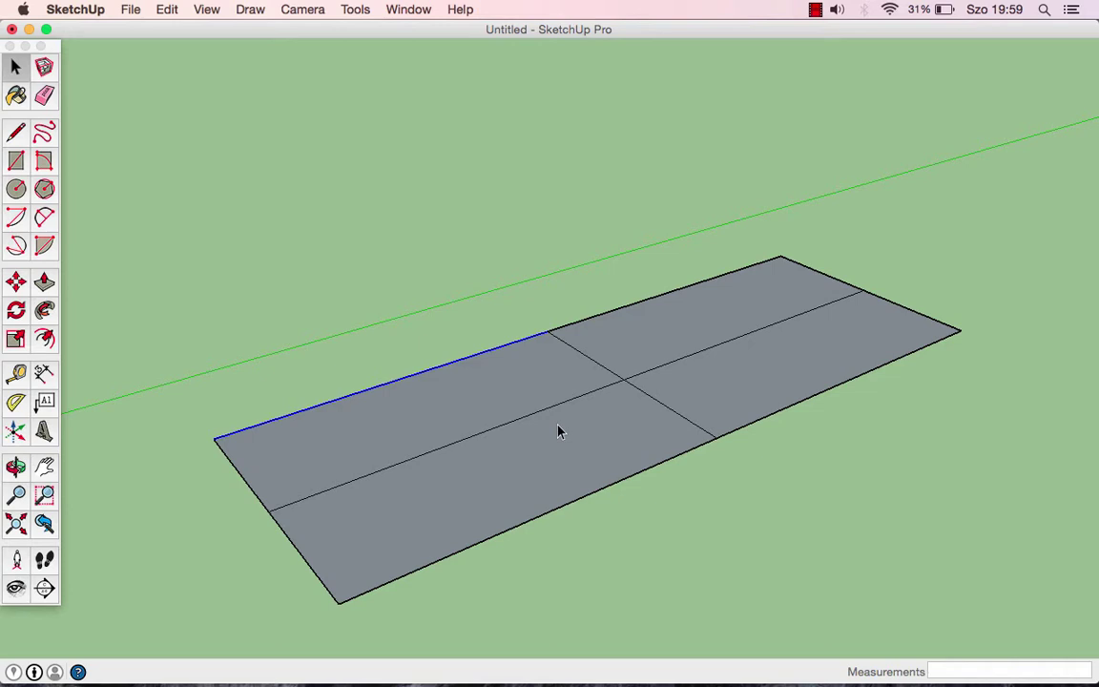
Step: Click through the four quarter faces and delete the lower-left quarter
click(504, 396)
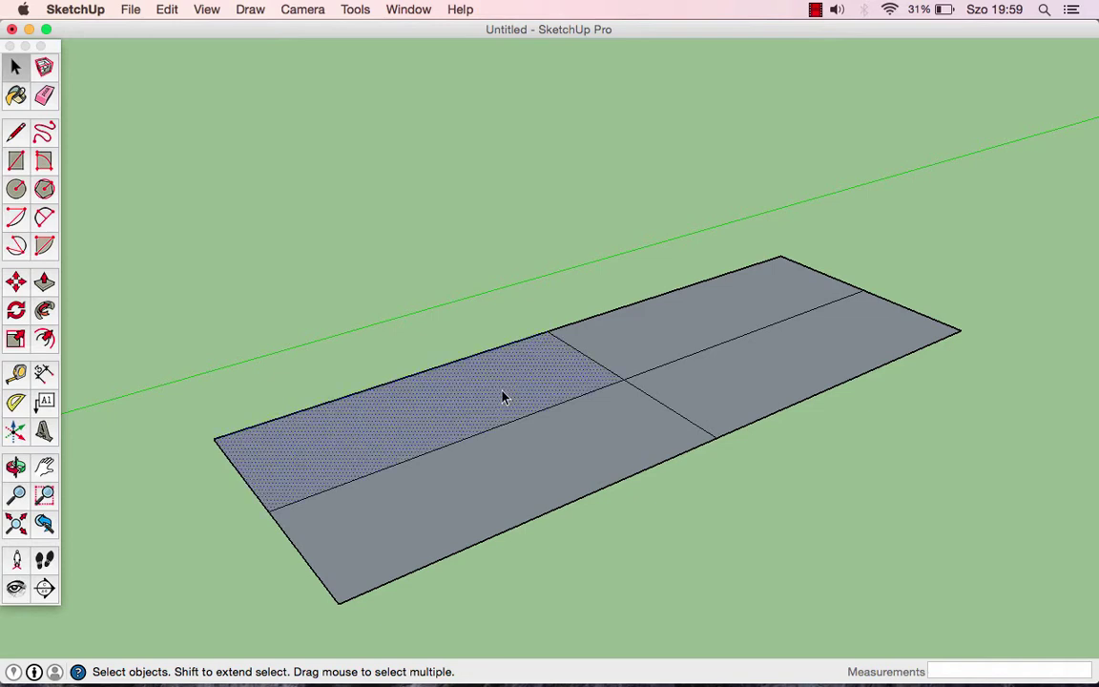
click(664, 412)
click(684, 400)
click(683, 348)
click(571, 382)
click(578, 429)
click(684, 388)
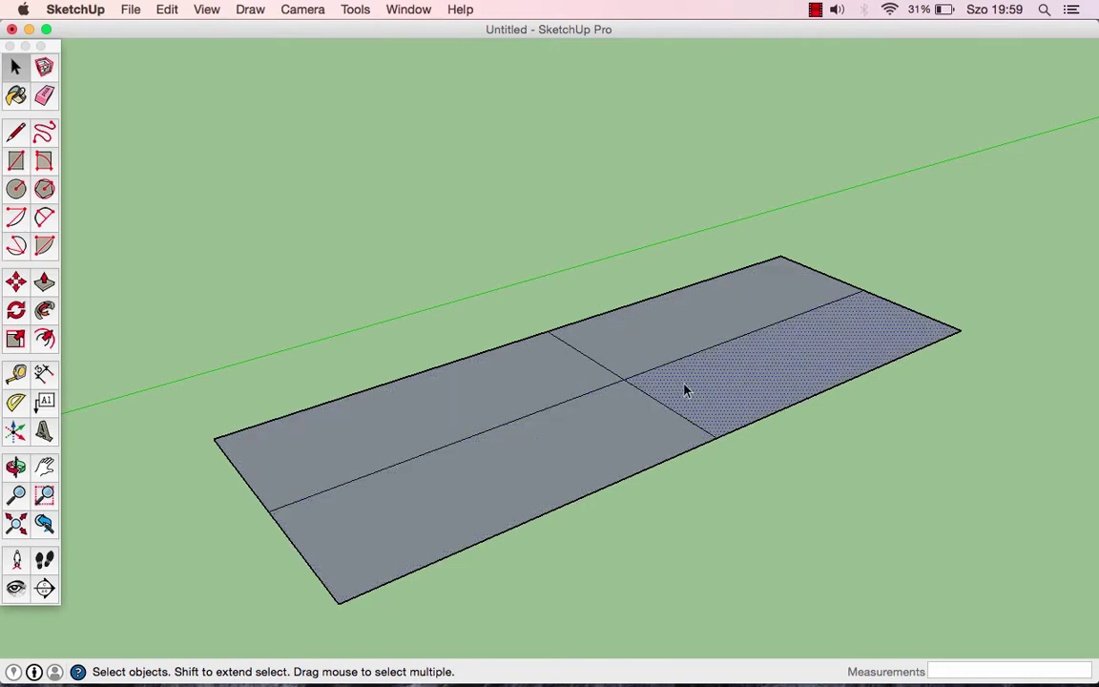
click(615, 418)
middle_drag(572, 373, 547, 417)
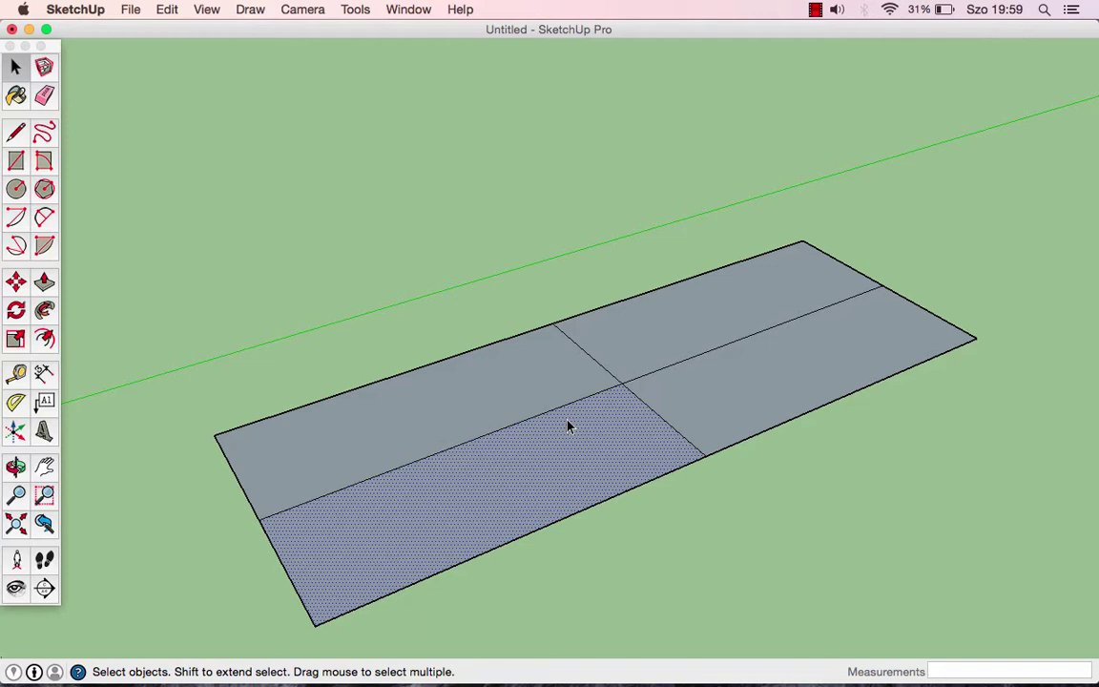
key(Delete)
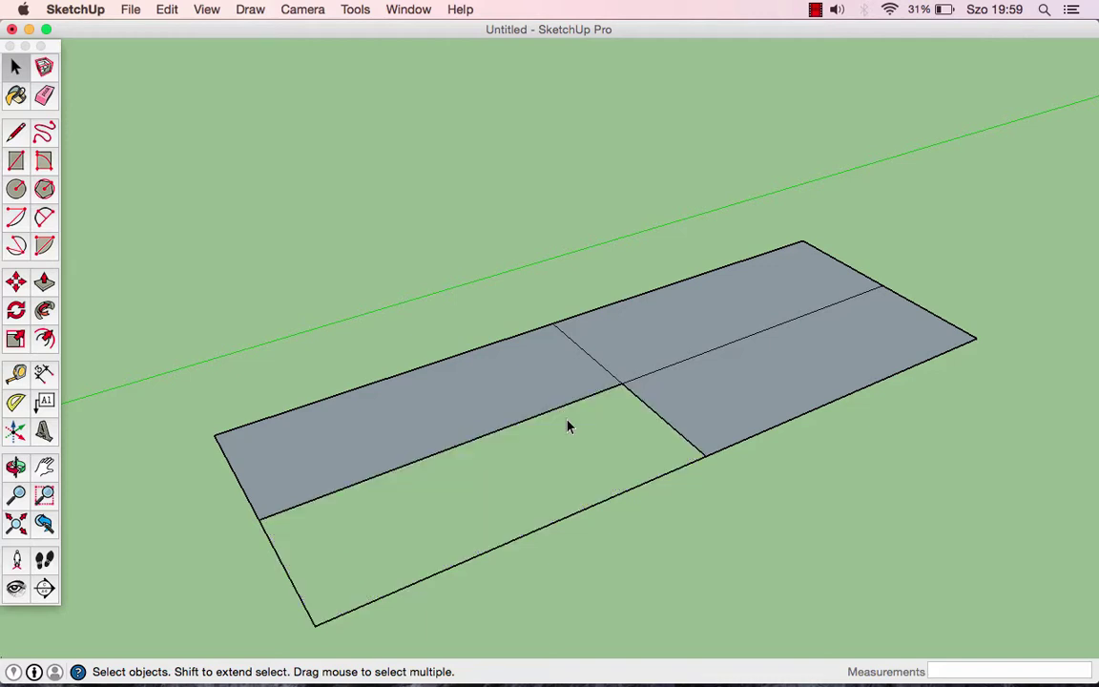
Step: Delete the upper-right quarter face, then select the upper half of the crosswise line
mouse_move(568, 425)
middle_down()
mouse_move(612, 406)
mouse_move(623, 386)
middle_up()
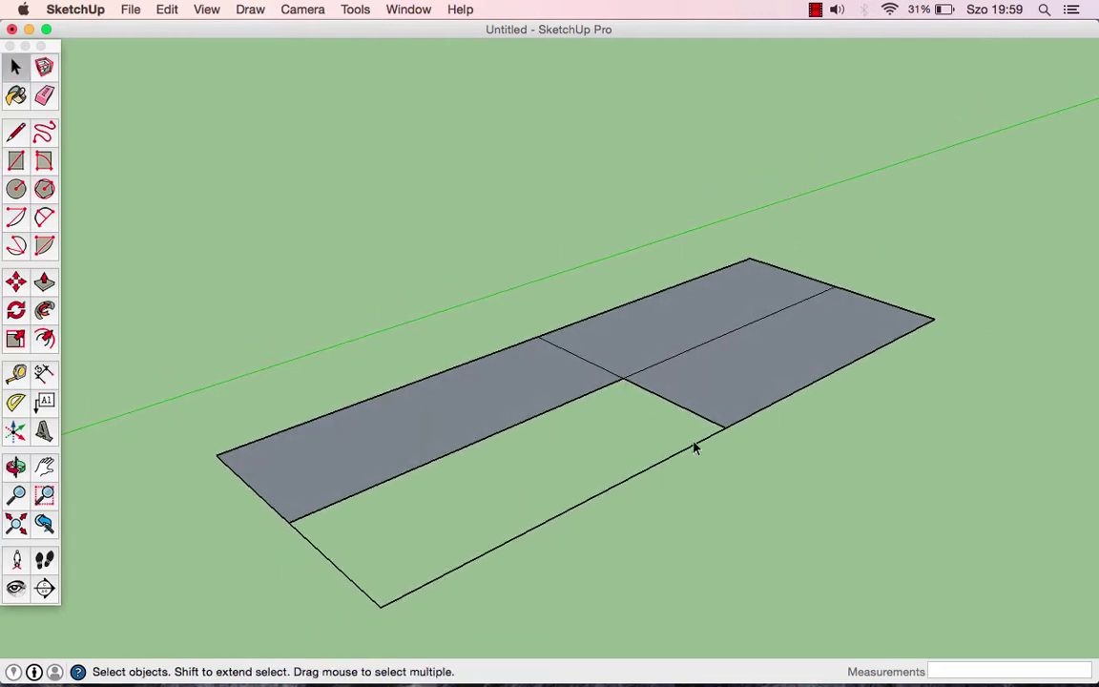
mouse_move(579, 463)
middle_down()
mouse_move(454, 464)
mouse_move(523, 456)
mouse_move(718, 376)
middle_up()
click(714, 359)
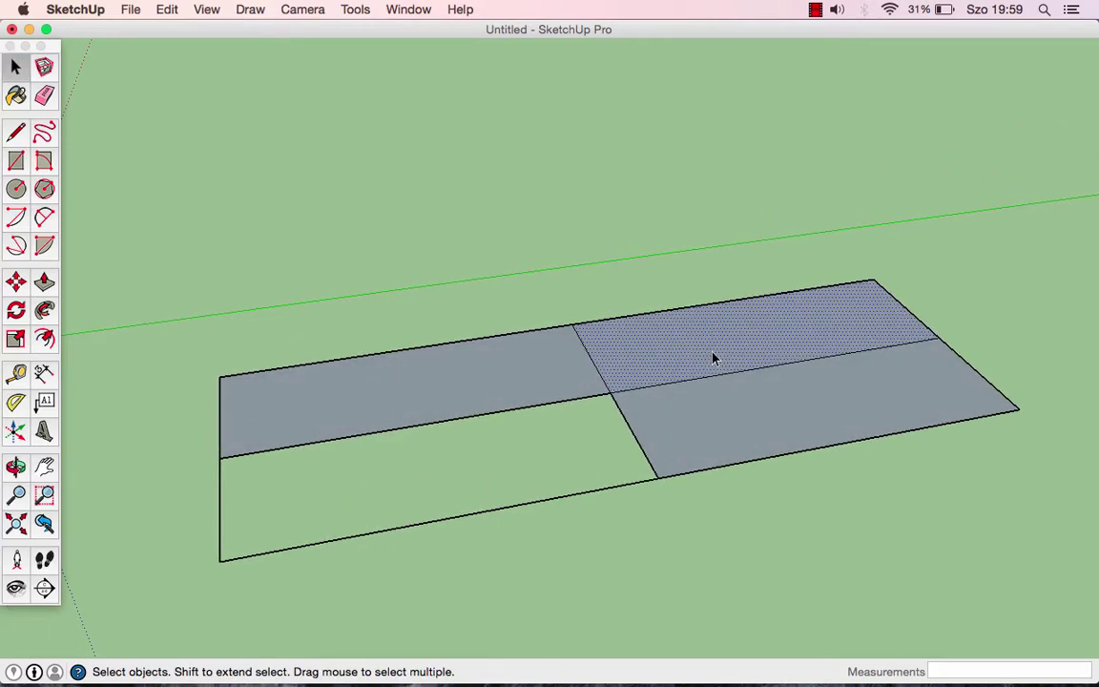
key(Delete)
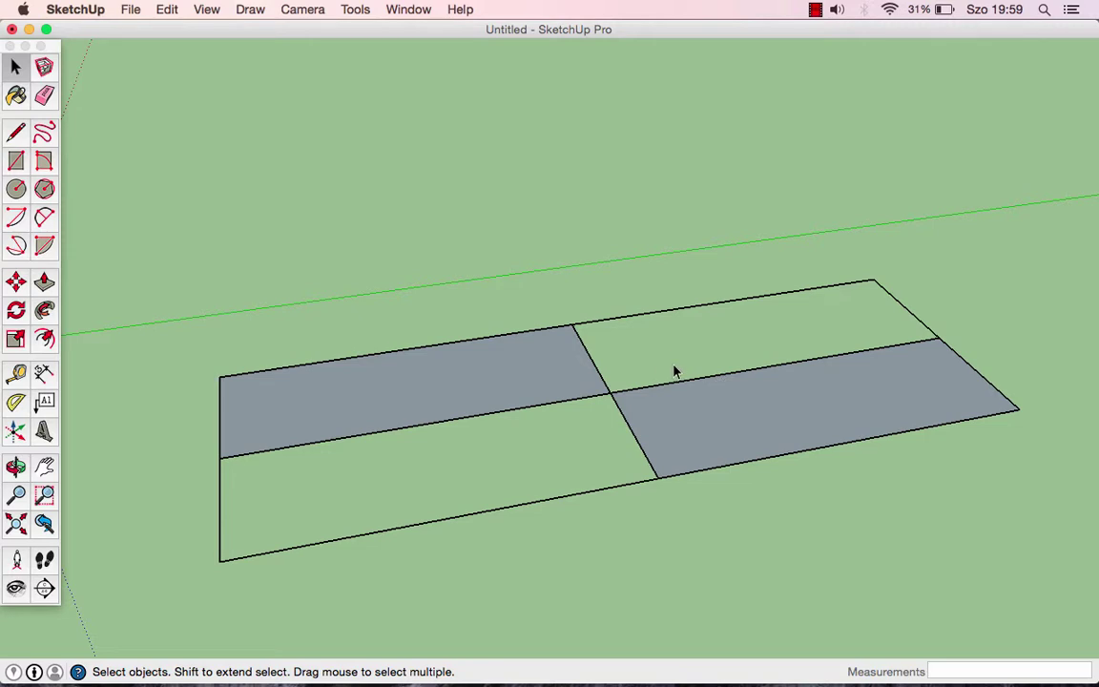
click(605, 382)
Step: Erase the crosswise and lengthwise dividing lines, leaving only the rectangle's outer edges
right_click(622, 420)
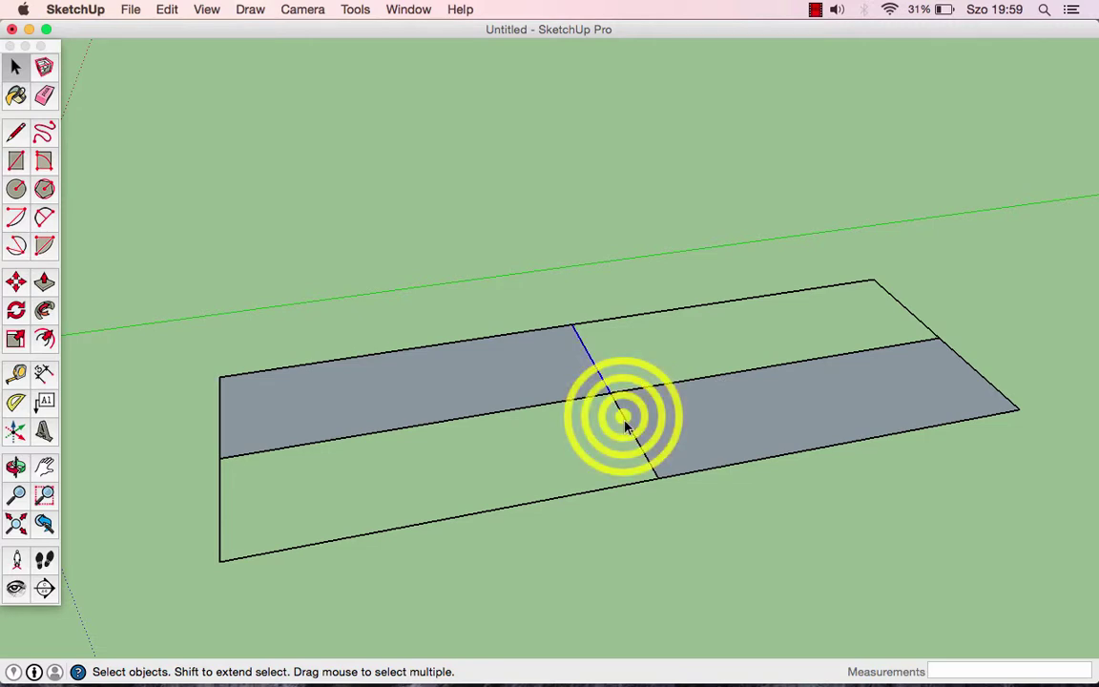
key(Escape)
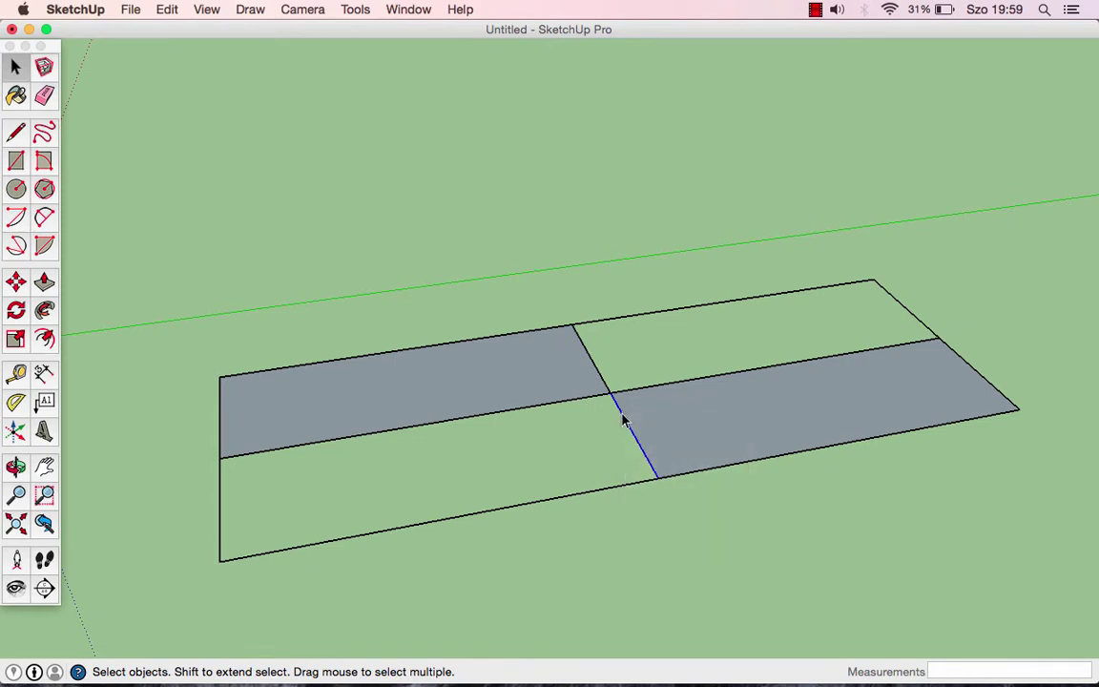
shift+click(601, 380)
key(Delete)
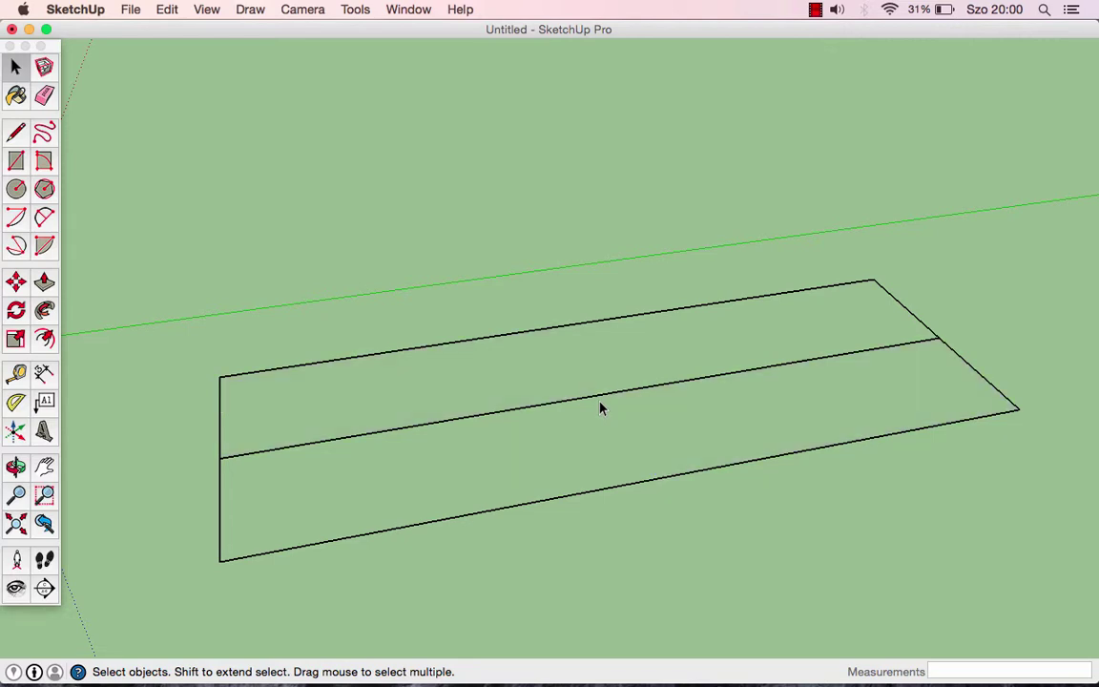
click(602, 400)
key(Delete)
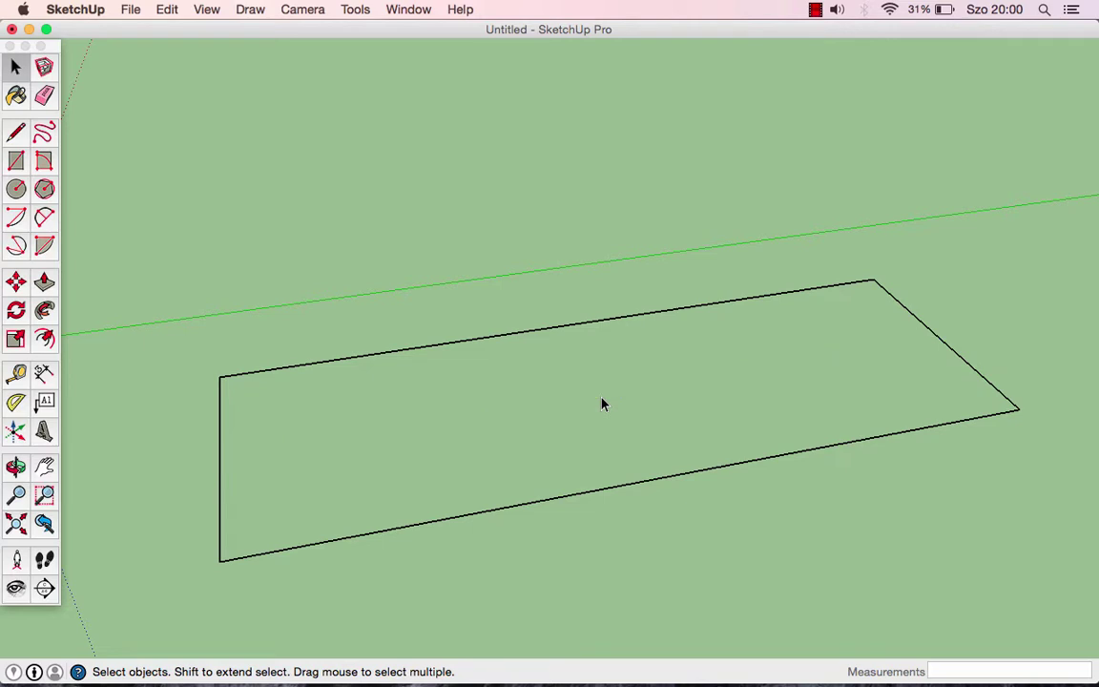
middle_drag(547, 404, 87, 198)
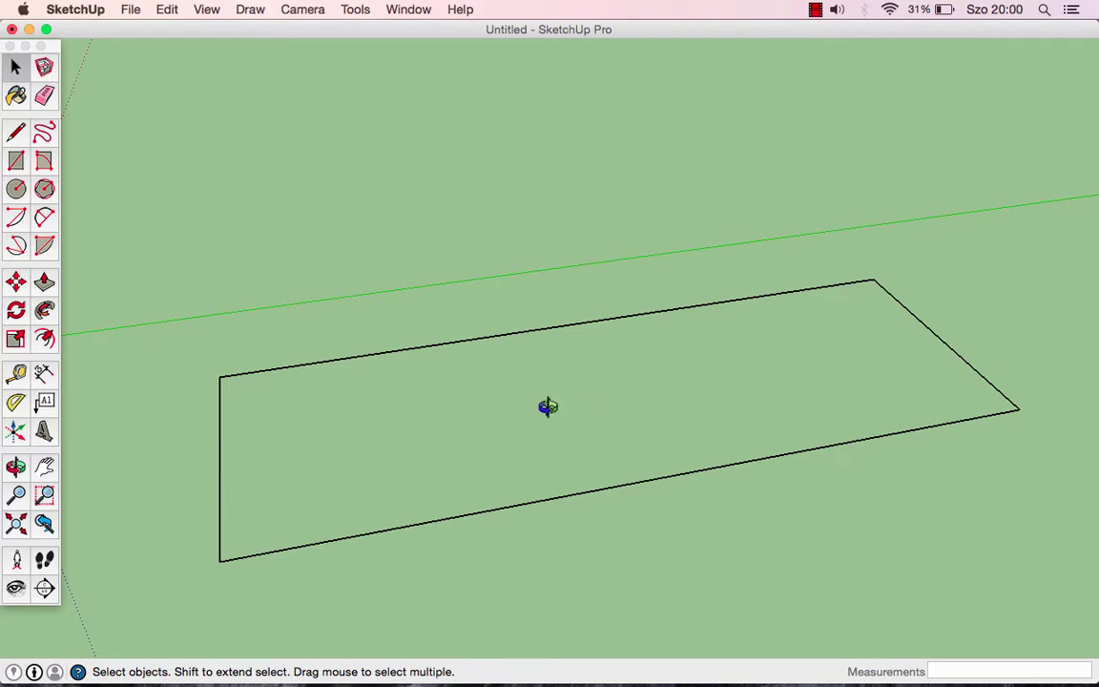
Step: Draw a crosswise line from back edge to front edge, restoring two half faces
click(15, 132)
click(558, 323)
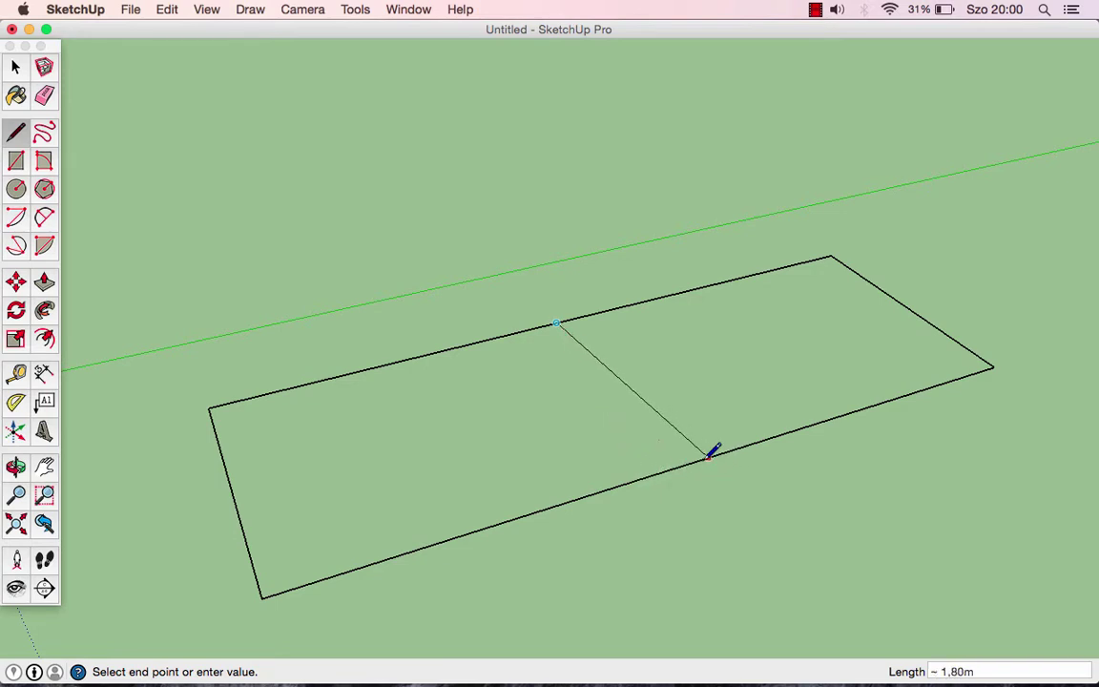
click(694, 454)
mouse_move(701, 443)
middle_down()
mouse_move(695, 417)
mouse_move(753, 378)
mouse_move(668, 415)
mouse_move(676, 401)
middle_up()
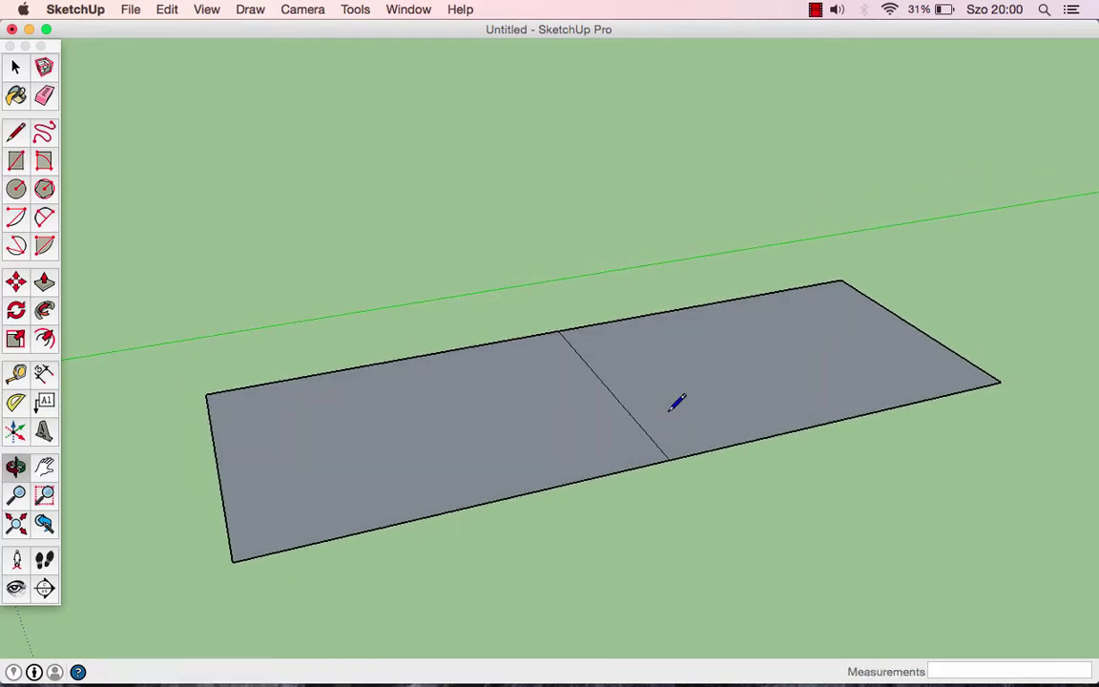
key(space)
click(587, 415)
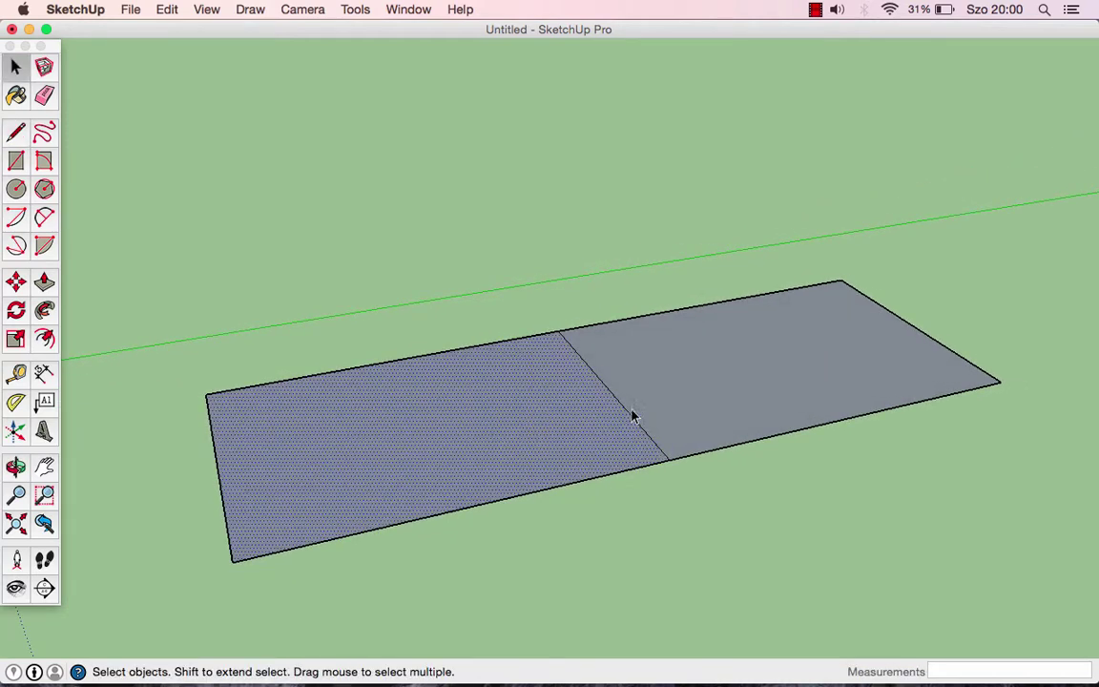
click(695, 395)
click(584, 417)
click(638, 403)
Step: Draw a lengthwise line edge to edge, then check each of the four resulting quarter faces
click(15, 133)
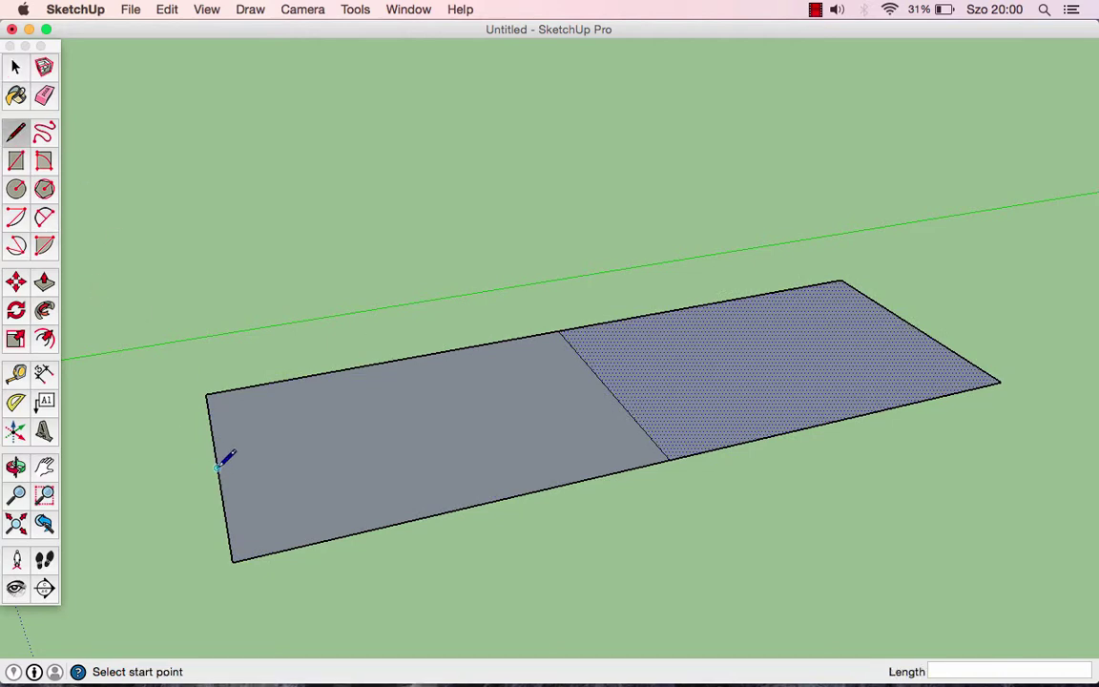
click(217, 467)
click(913, 327)
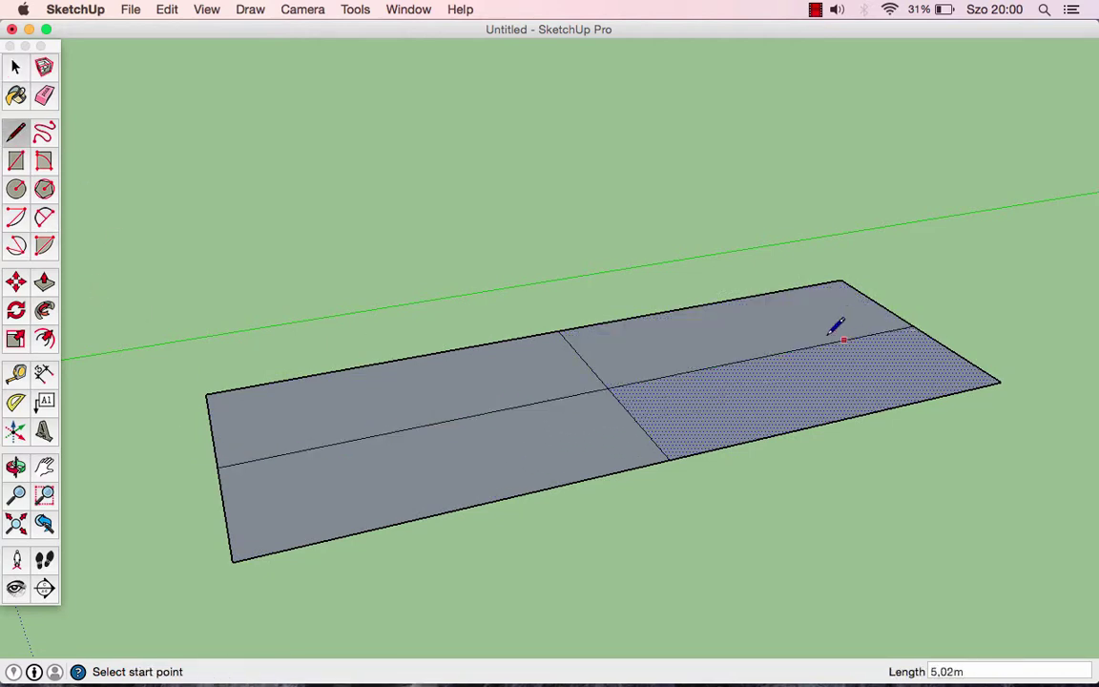
middle_drag(840, 326, 789, 368)
key(space)
click(477, 391)
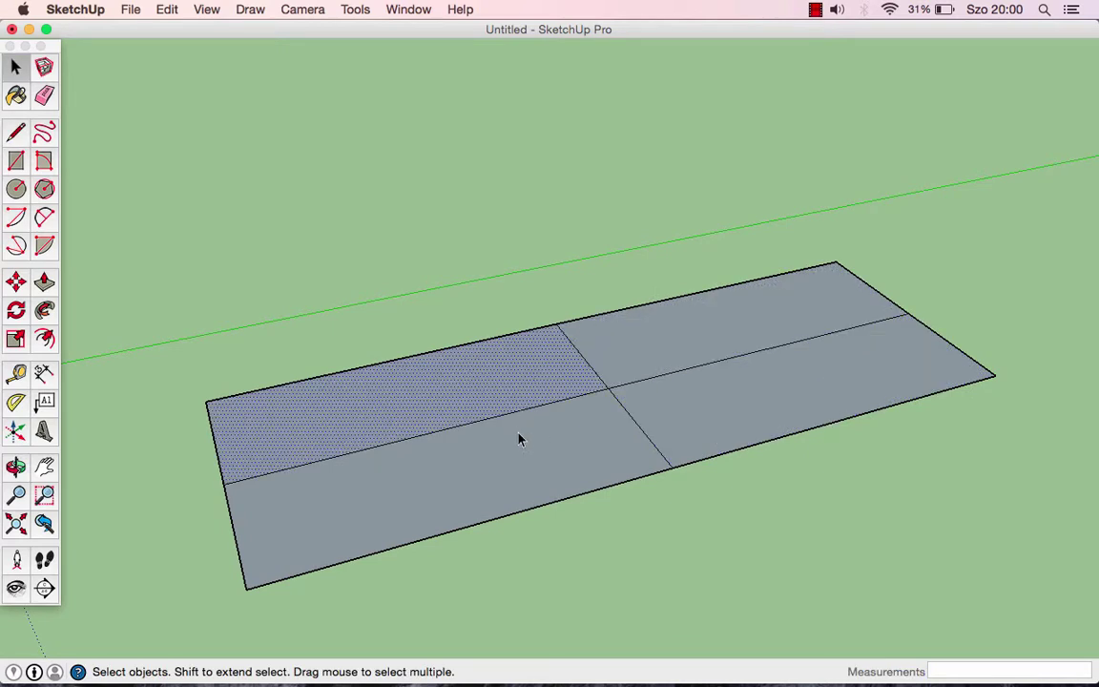
click(553, 449)
click(736, 381)
click(695, 350)
Step: Erase the two crossing dividing lines inside the rectangle with the Eraser
click(44, 96)
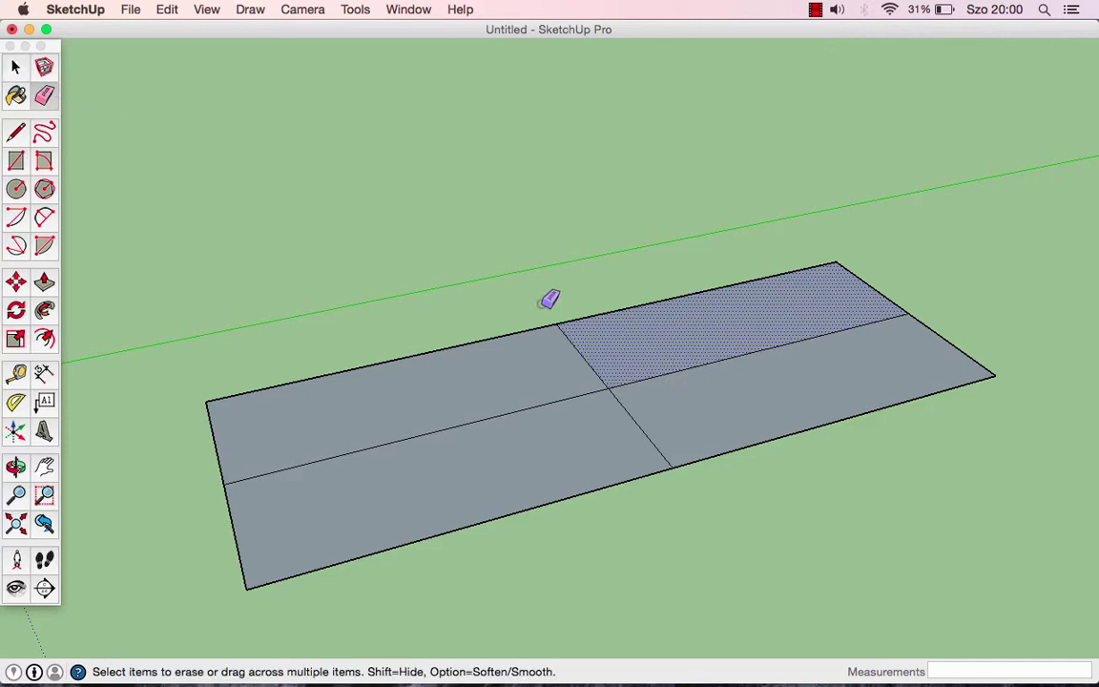
drag(569, 395, 662, 363)
key(space)
Step: Select the merged rectangular face and orbit around it
click(565, 409)
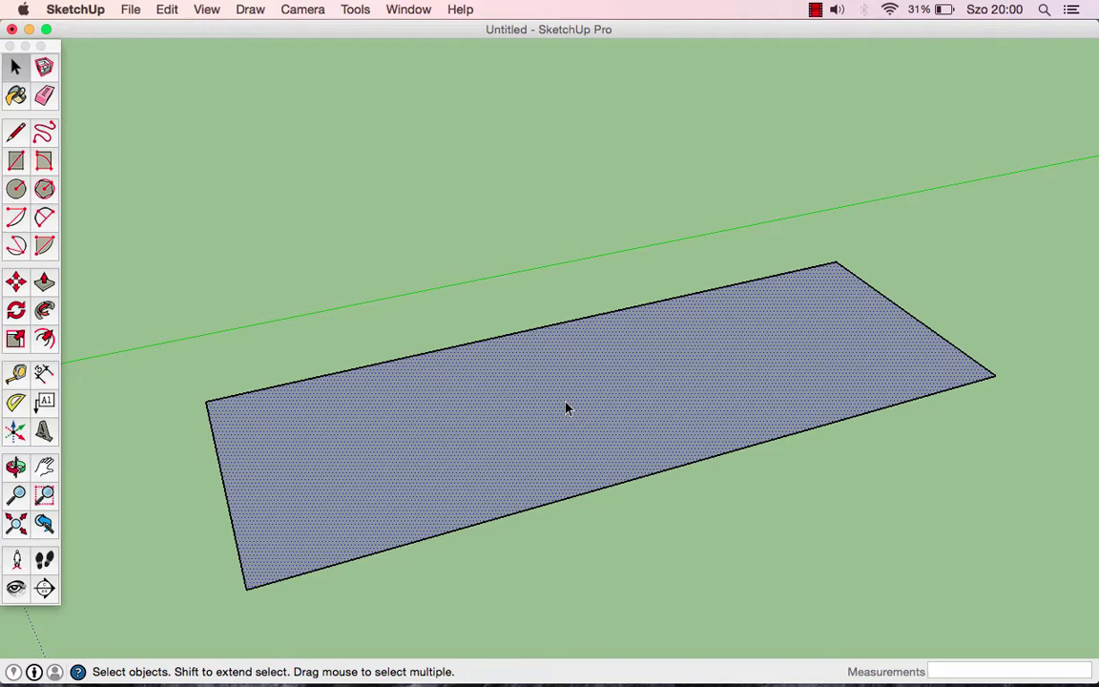
mouse_move(565, 408)
middle_down()
mouse_move(584, 366)
mouse_move(581, 421)
mouse_move(669, 403)
mouse_move(537, 415)
mouse_move(574, 365)
middle_up()
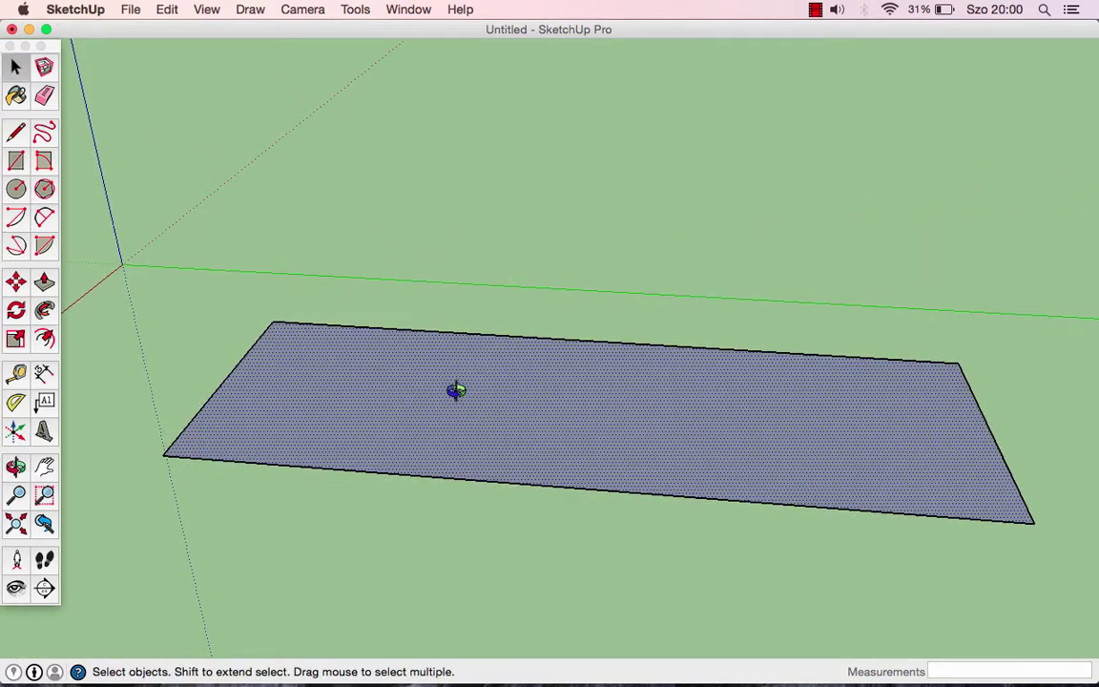
middle_drag(456, 390, 608, 396)
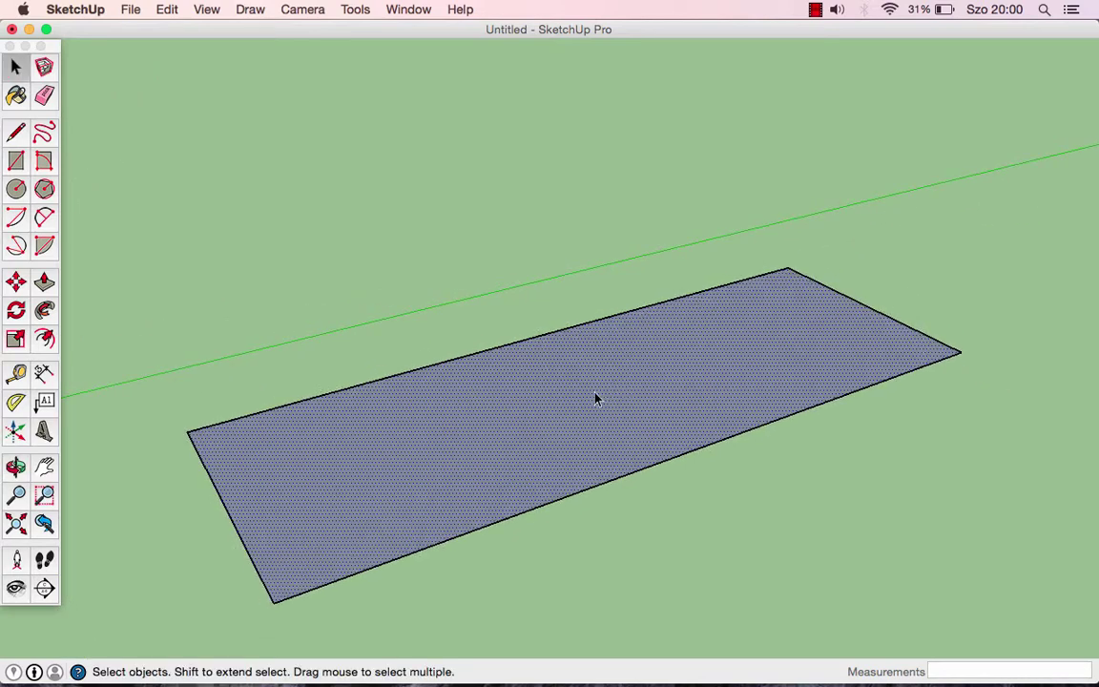
click(15, 131)
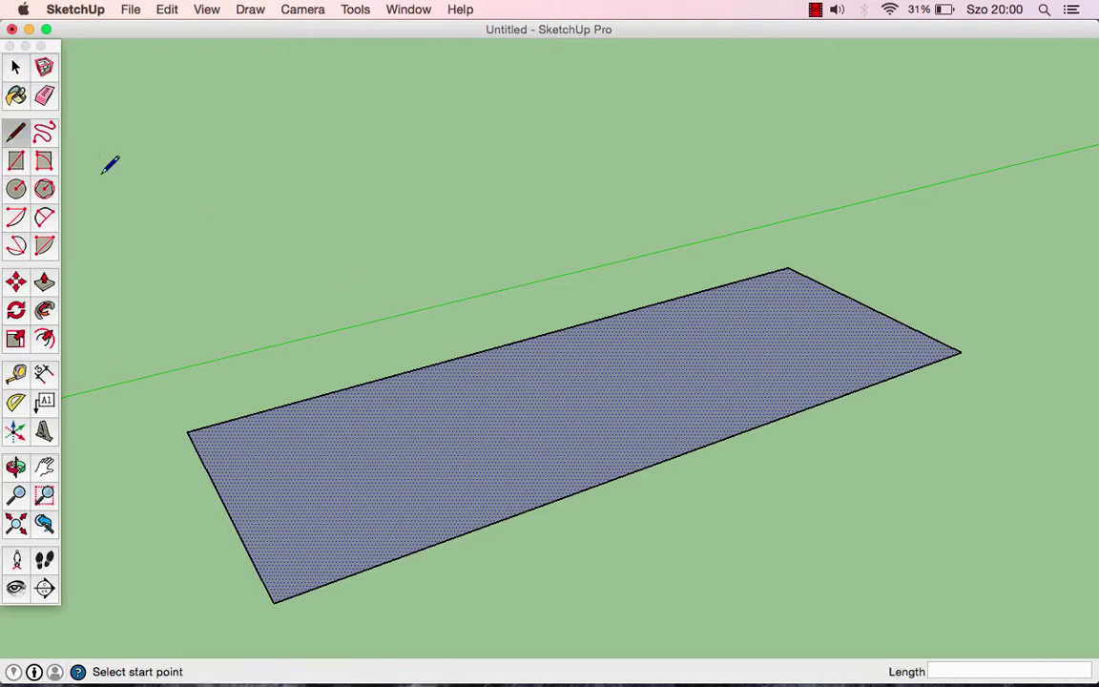
click(188, 431)
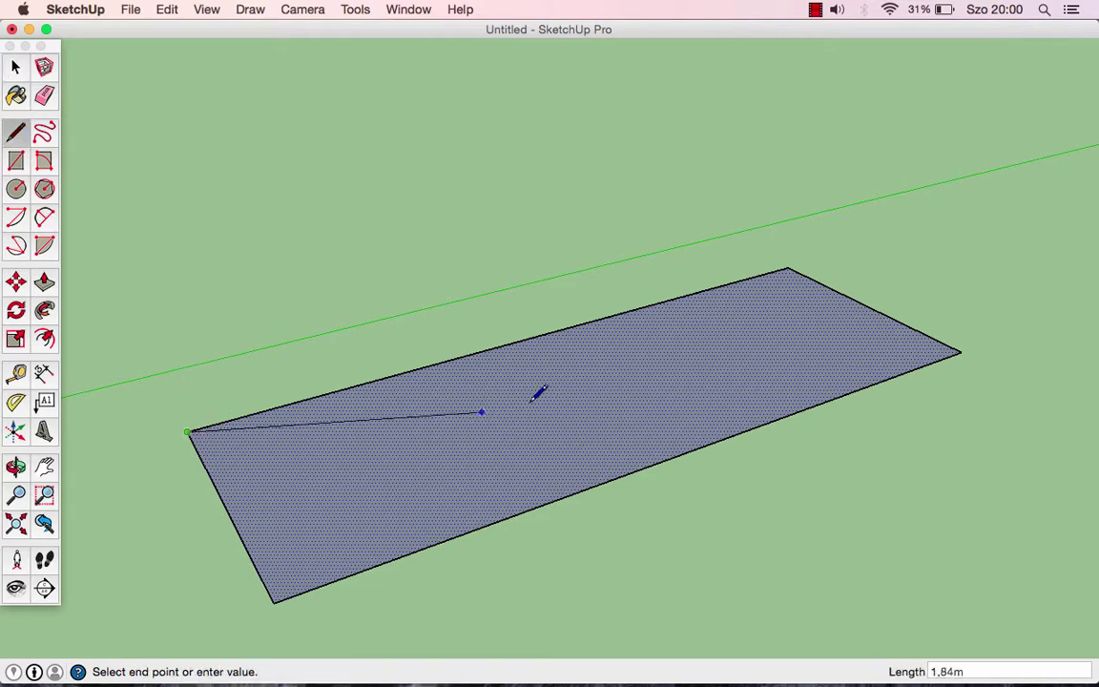
click(790, 266)
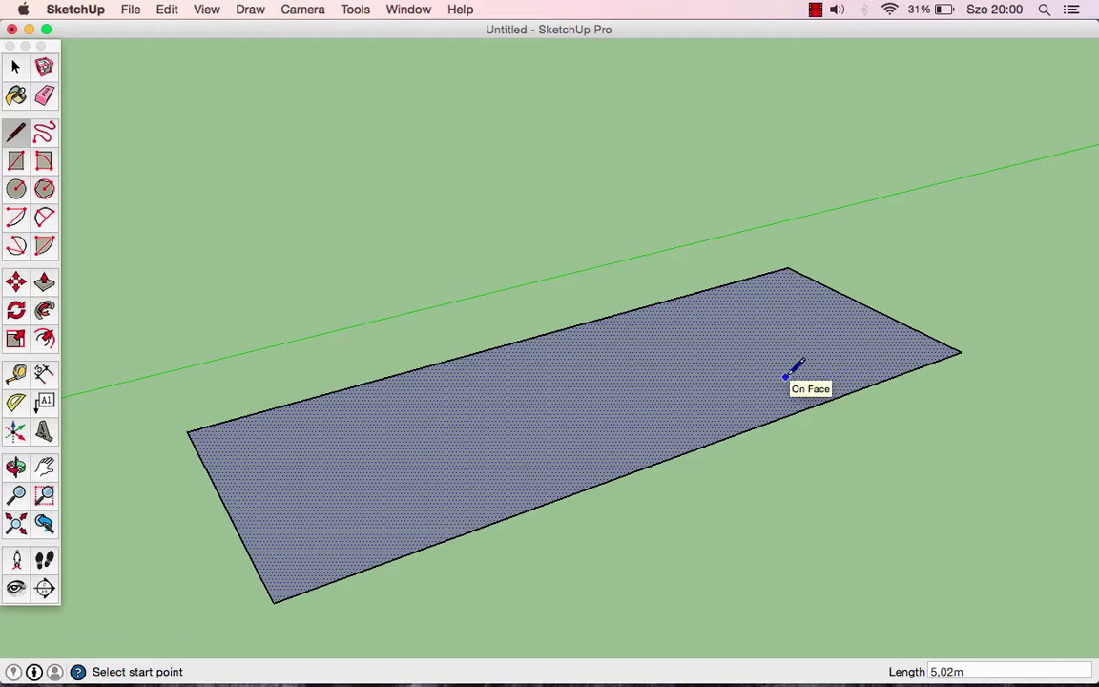
key(space)
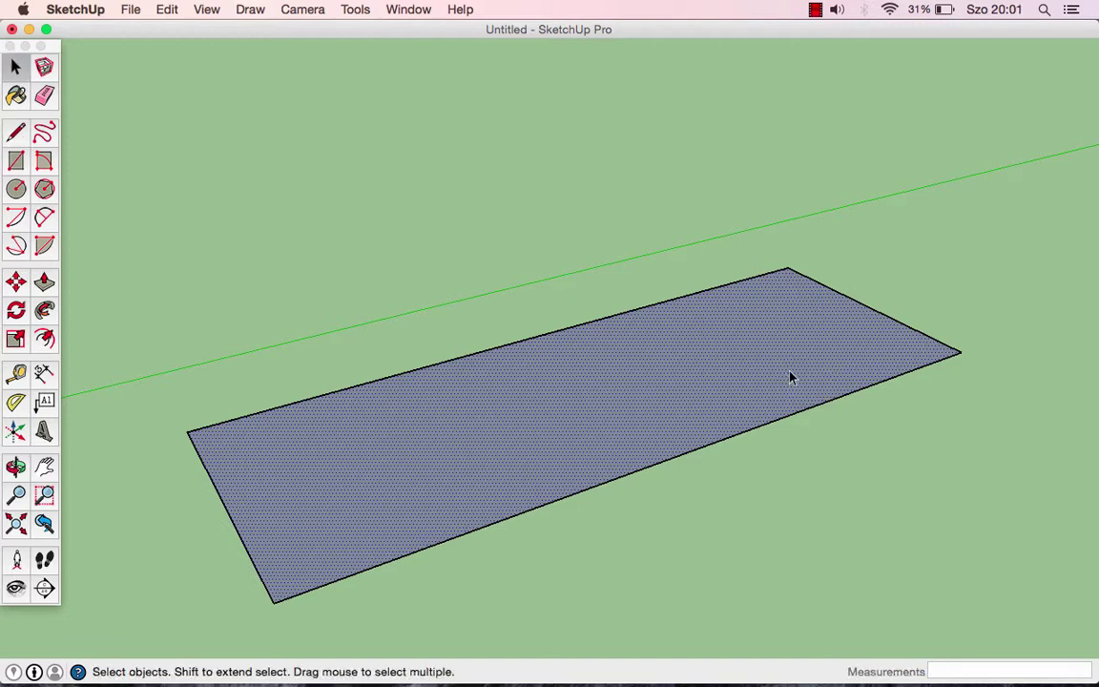
Step: Select the rectangular face and show its Entity Info
click(729, 360)
right_click(729, 361)
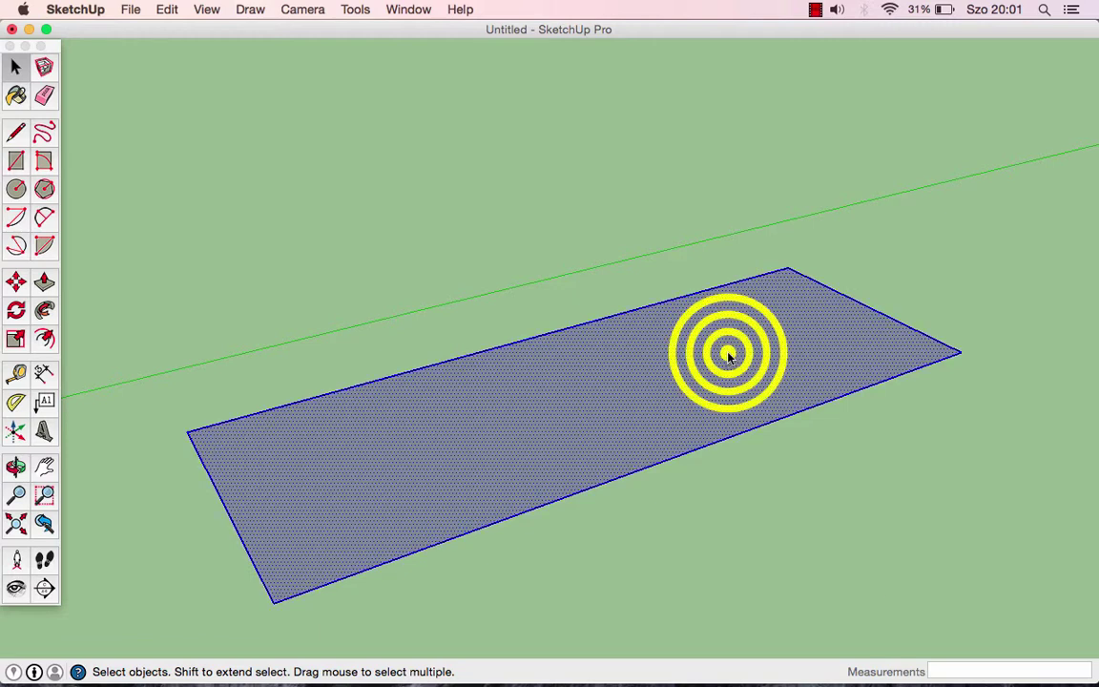
click(749, 361)
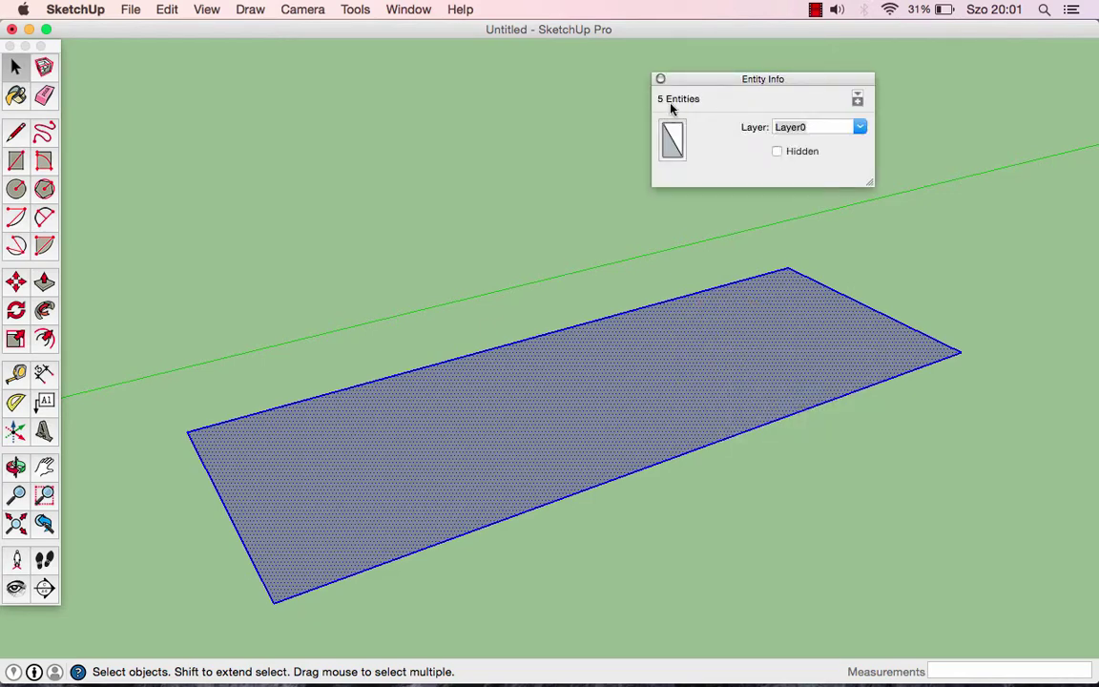
Step: Retrace the face's left, right and top edges with lines, then close Entity Info
click(15, 131)
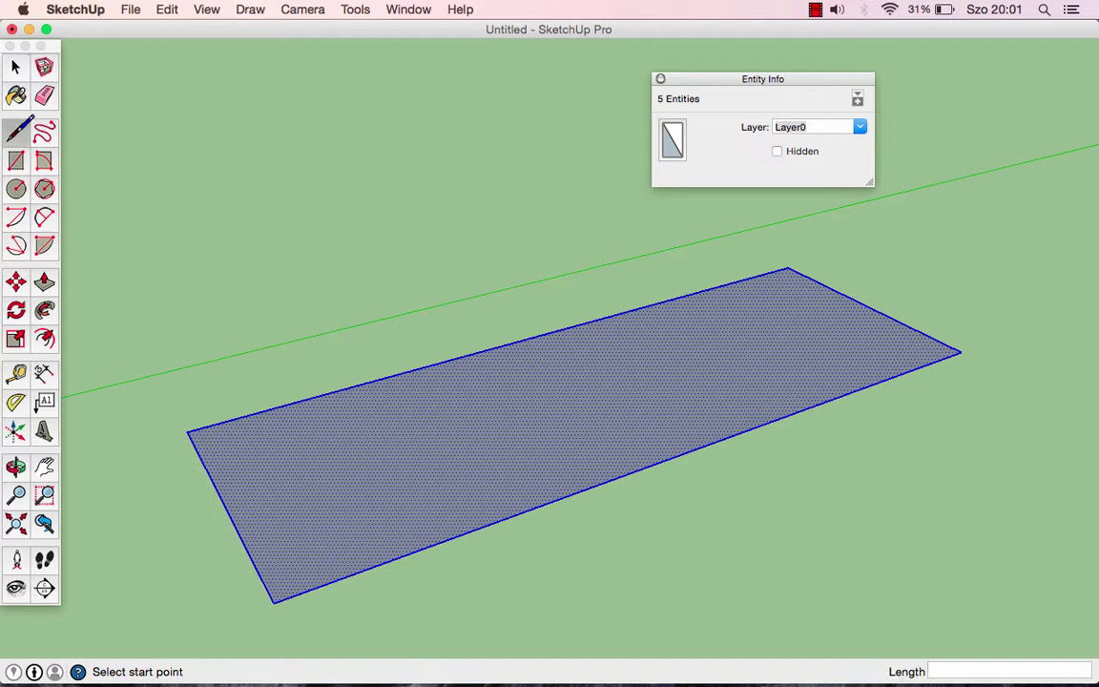
click(188, 432)
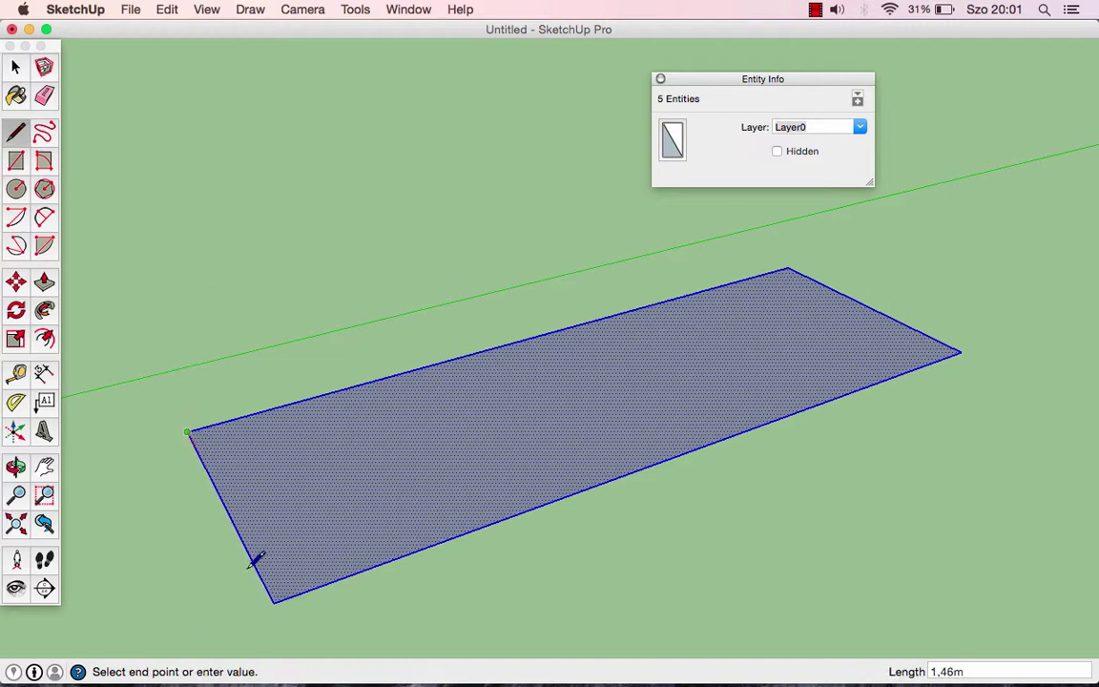
click(274, 601)
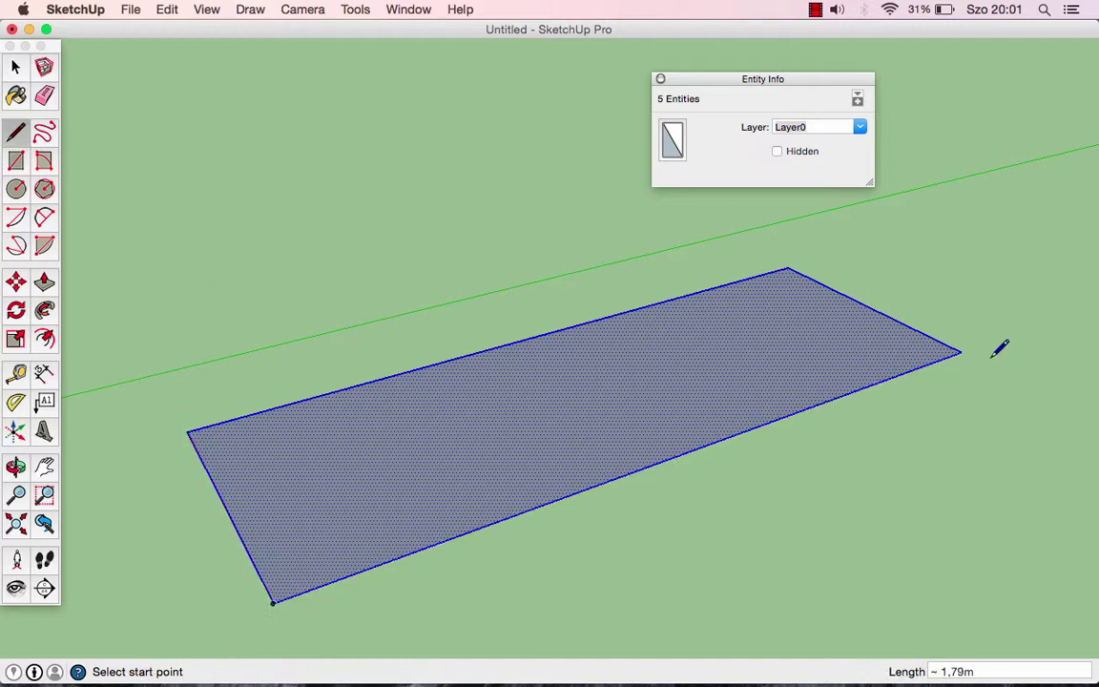
click(961, 352)
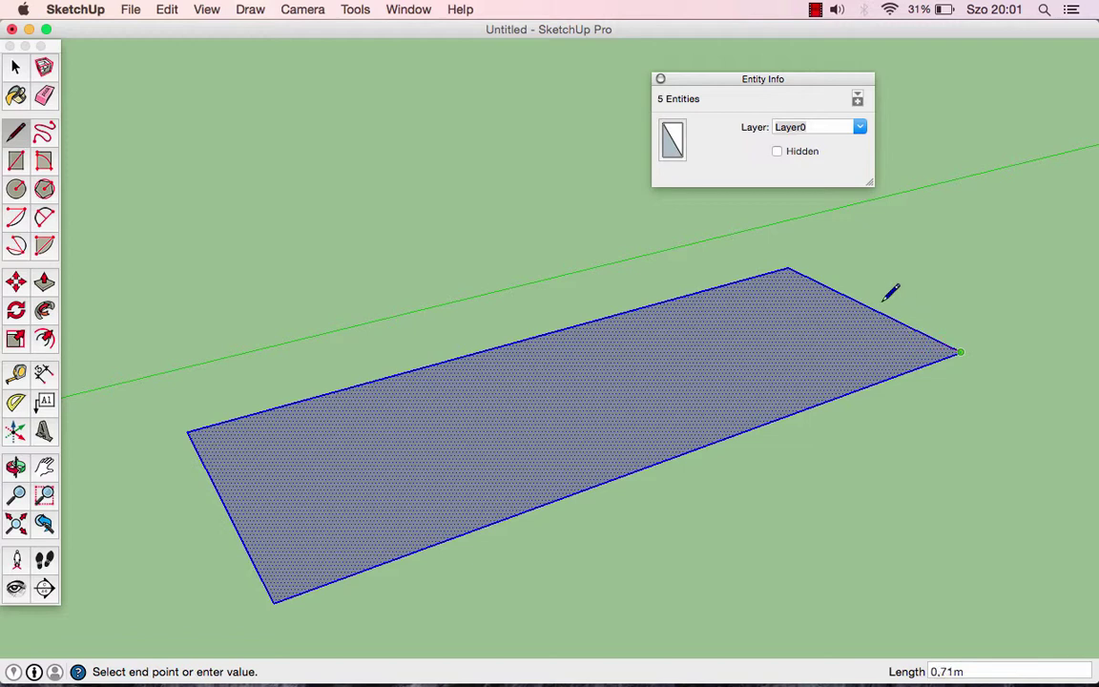
click(788, 268)
click(788, 268)
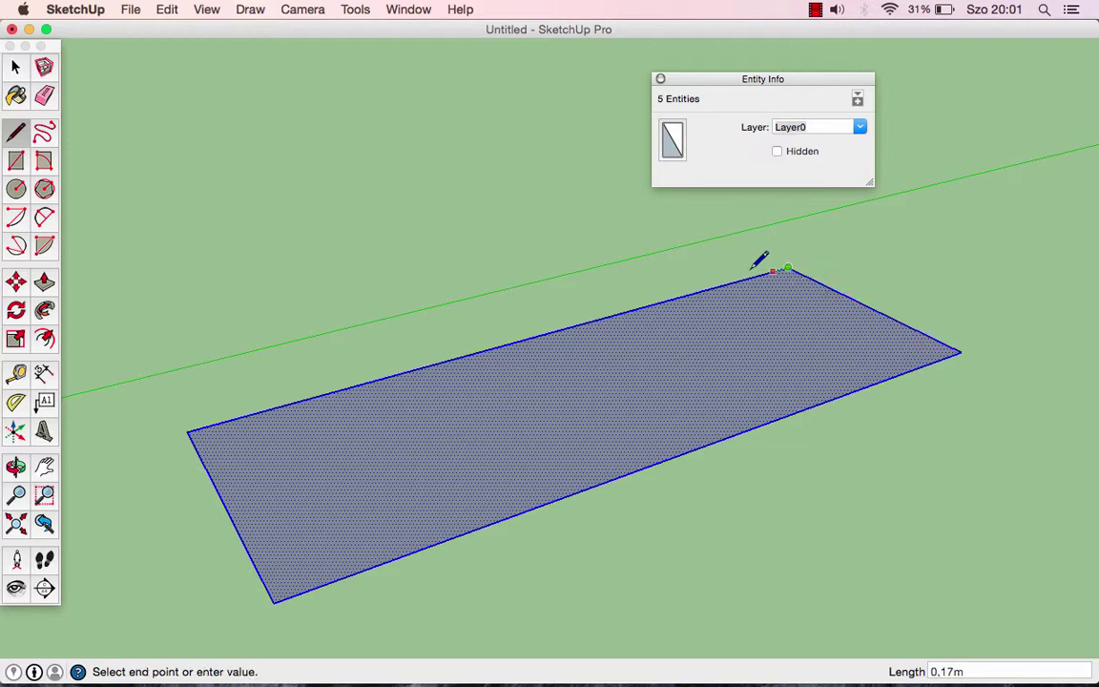
click(188, 431)
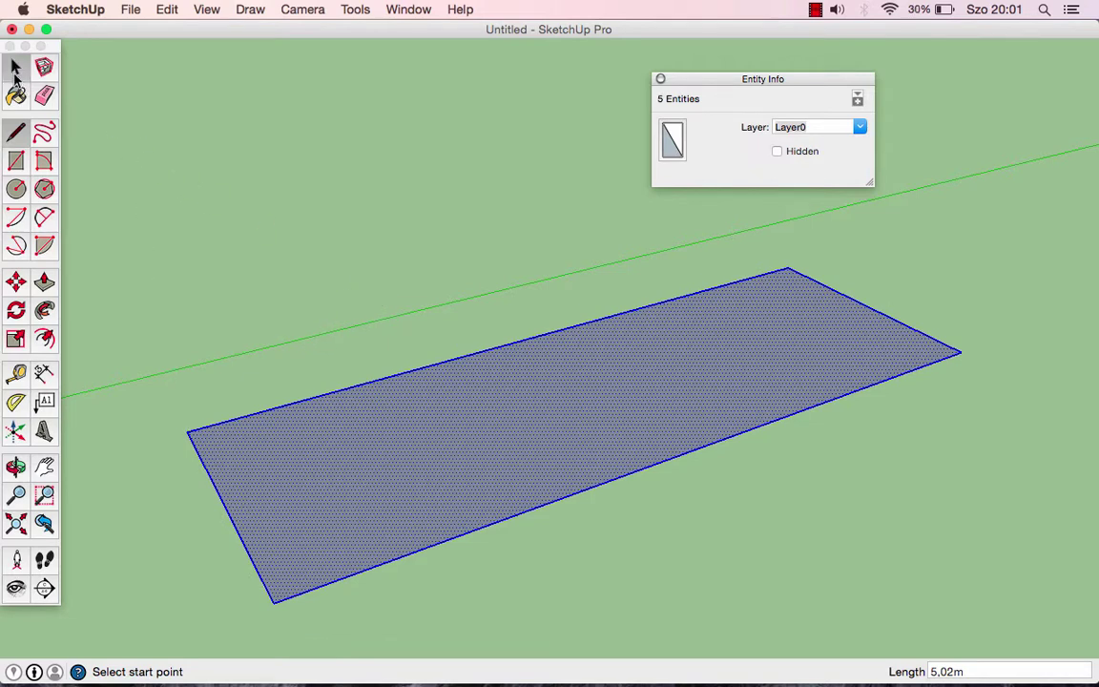
click(14, 71)
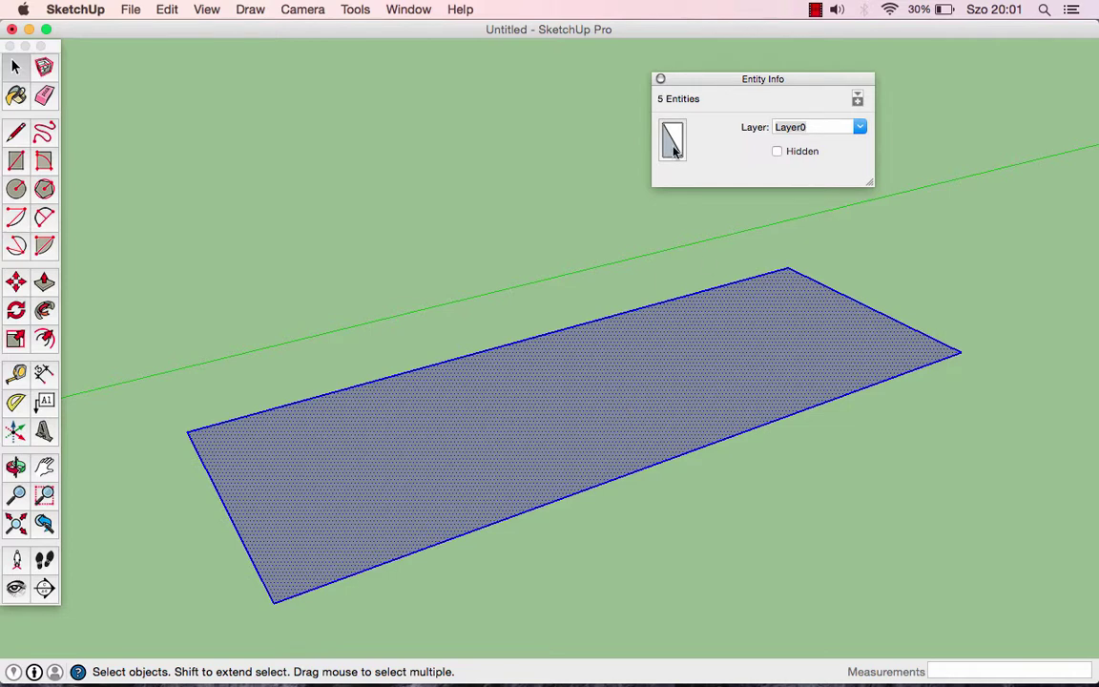
click(661, 78)
Step: Box-select the whole rectangle with its edges and show Entity Info: 5 Entities on Layer0
click(754, 79)
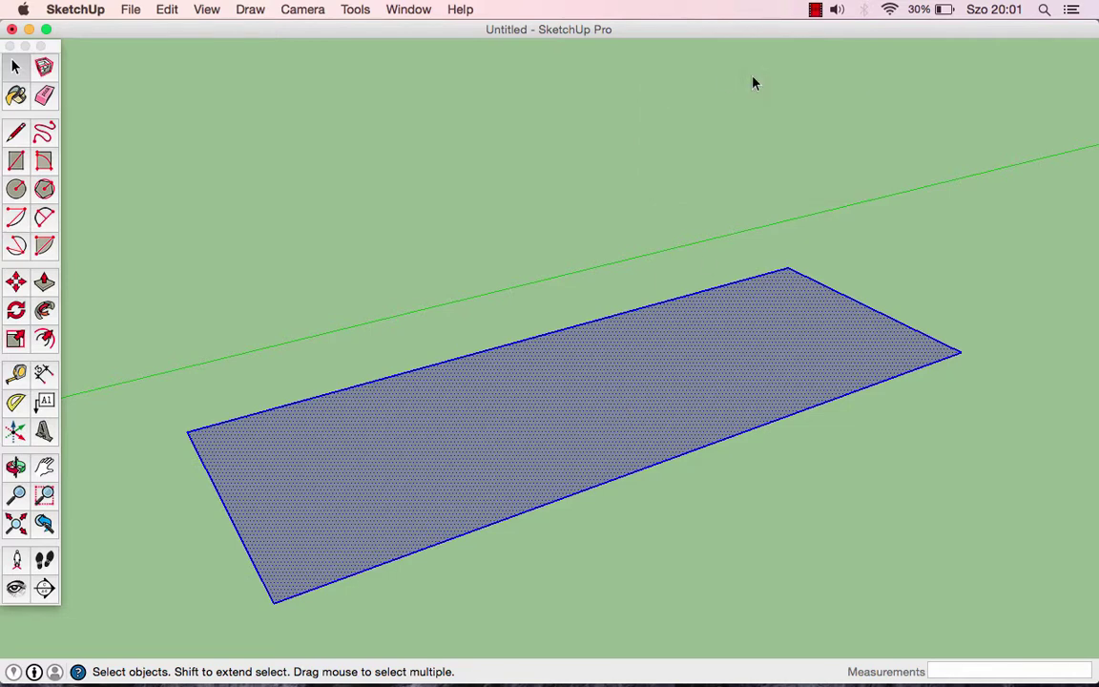
drag(998, 233, 148, 664)
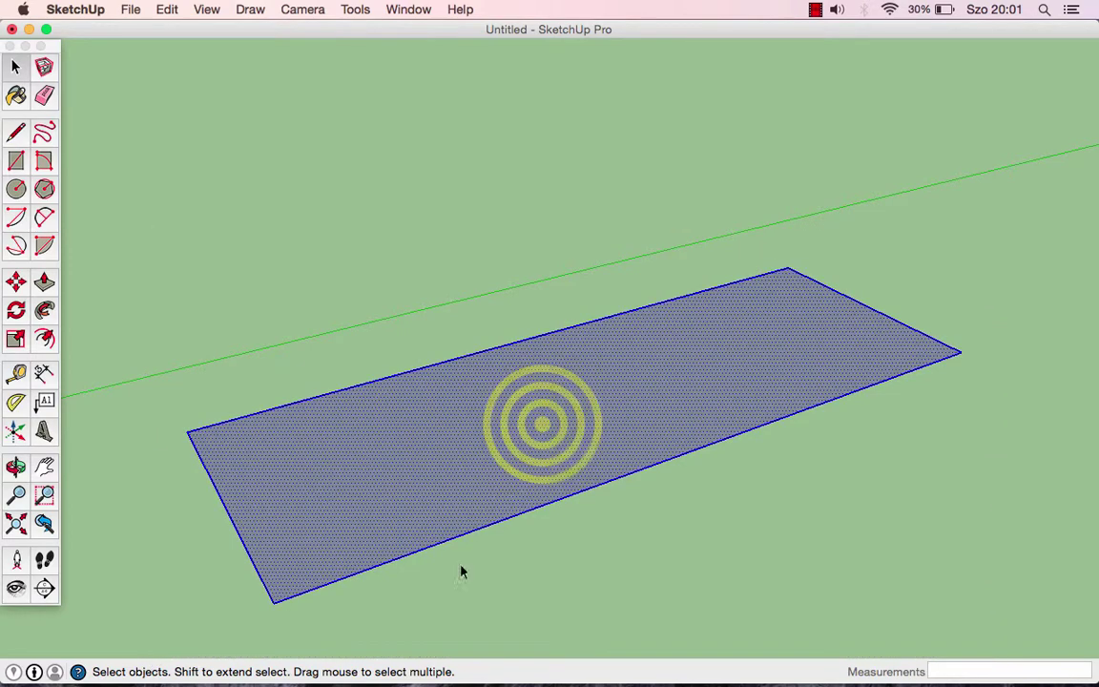
right_click(545, 426)
click(563, 434)
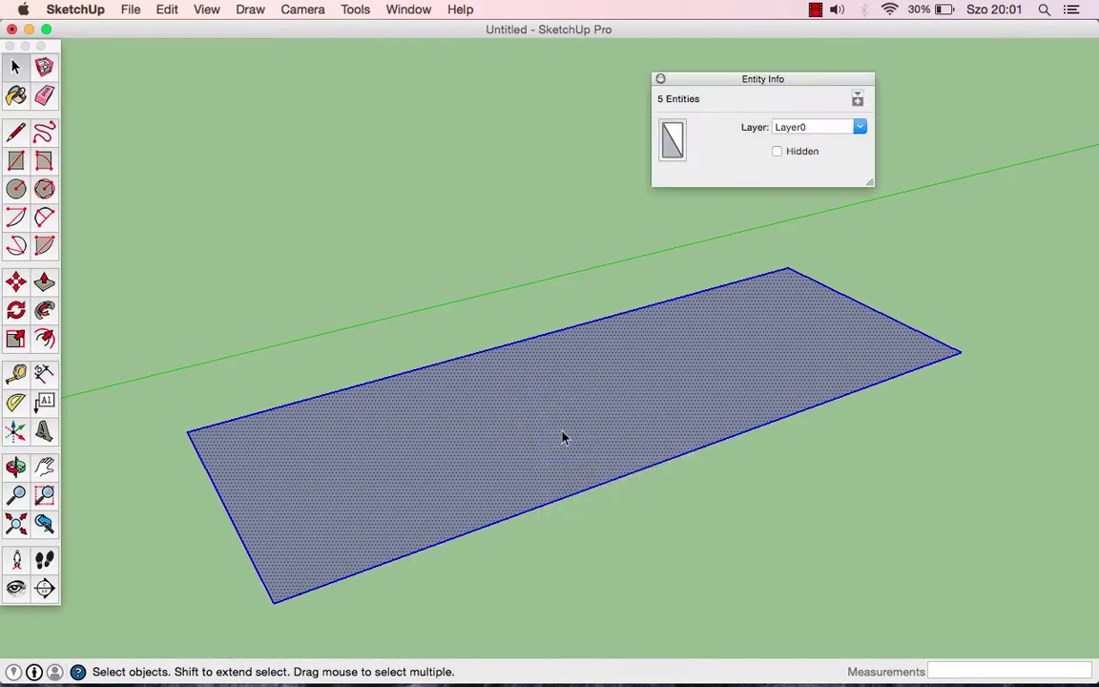